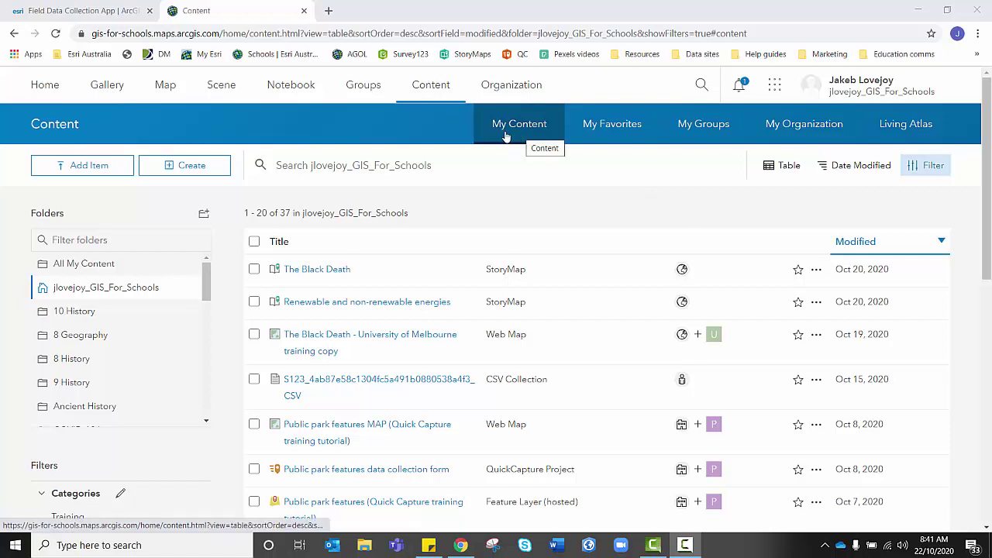
Step: Start a new feature layer built from the Points, lines, and polygons template
left_click(196, 172)
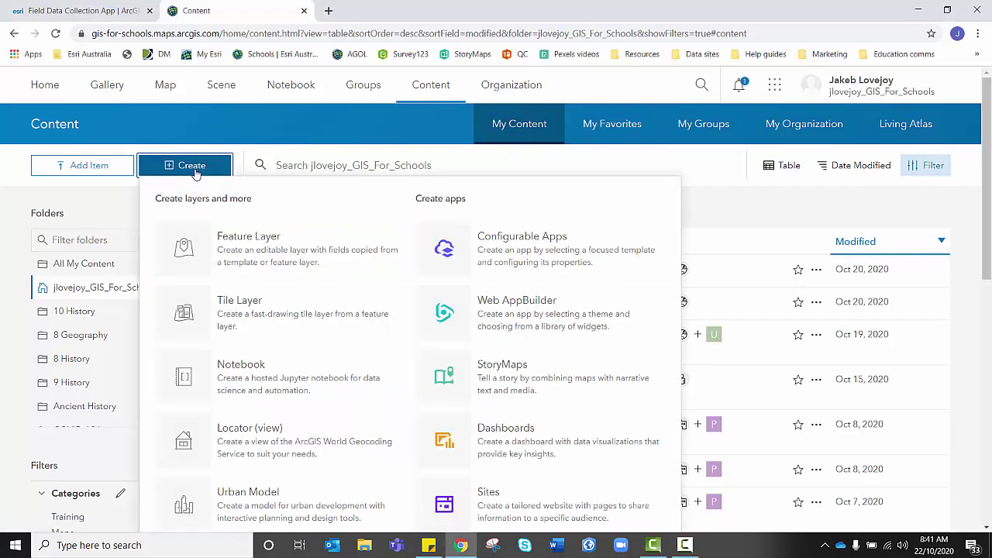
left_click(251, 250)
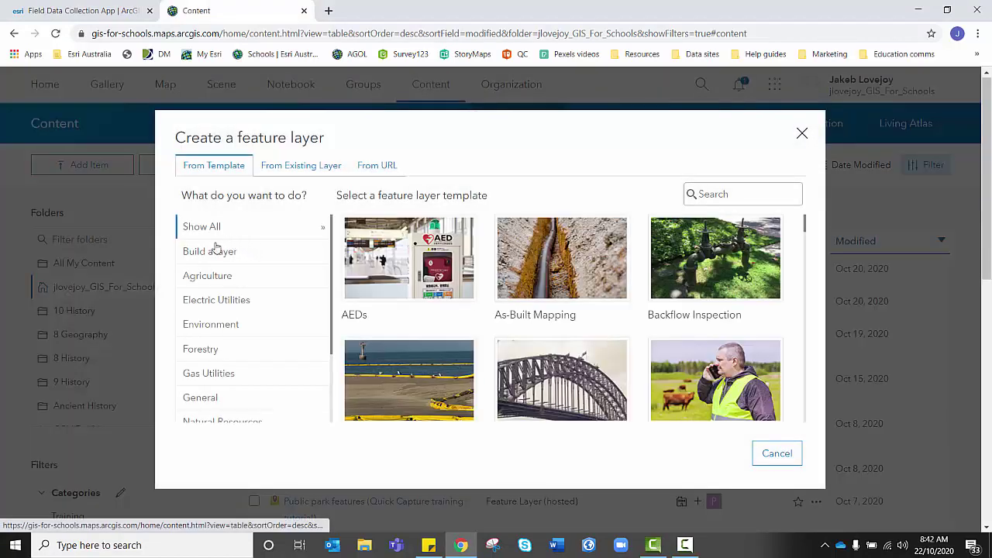
left_click(215, 254)
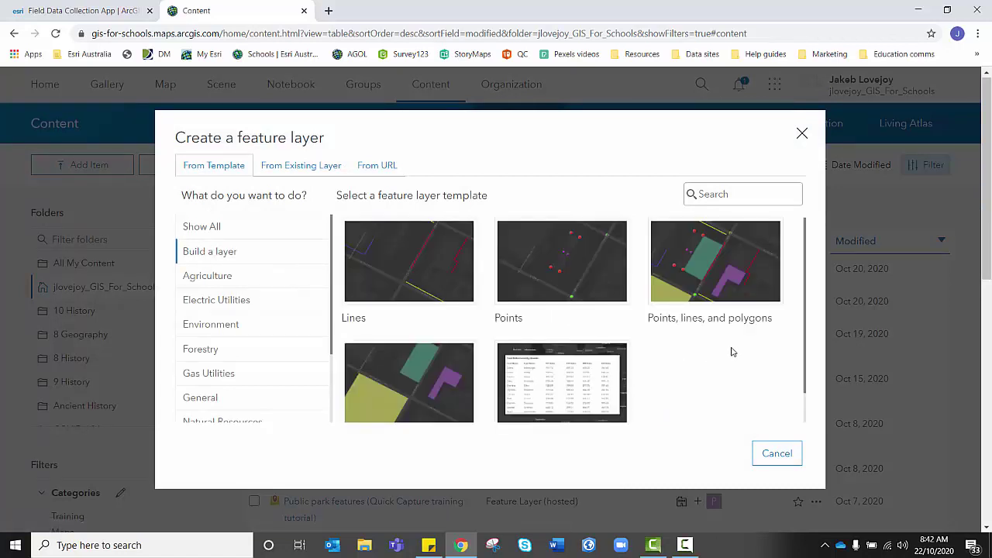
left_click(725, 279)
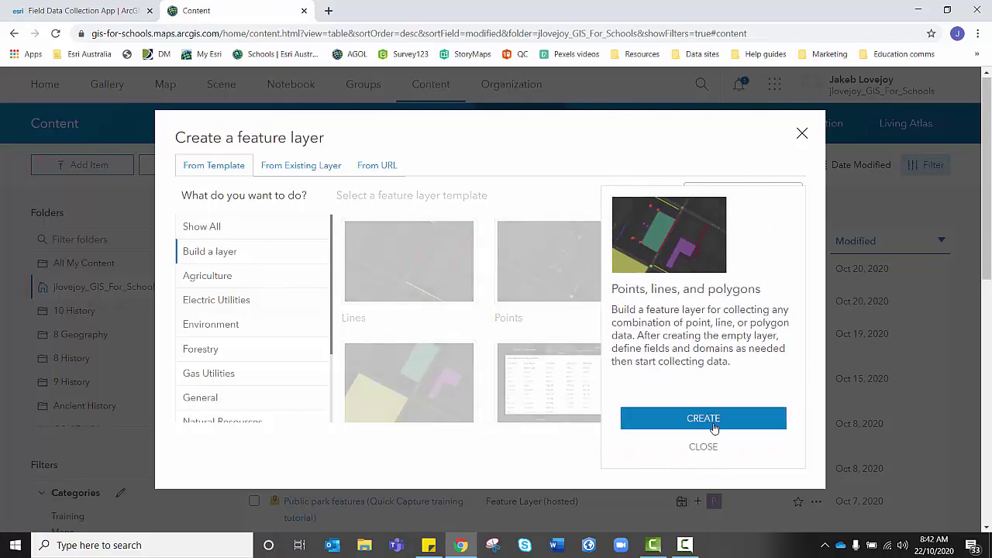
left_click(714, 424)
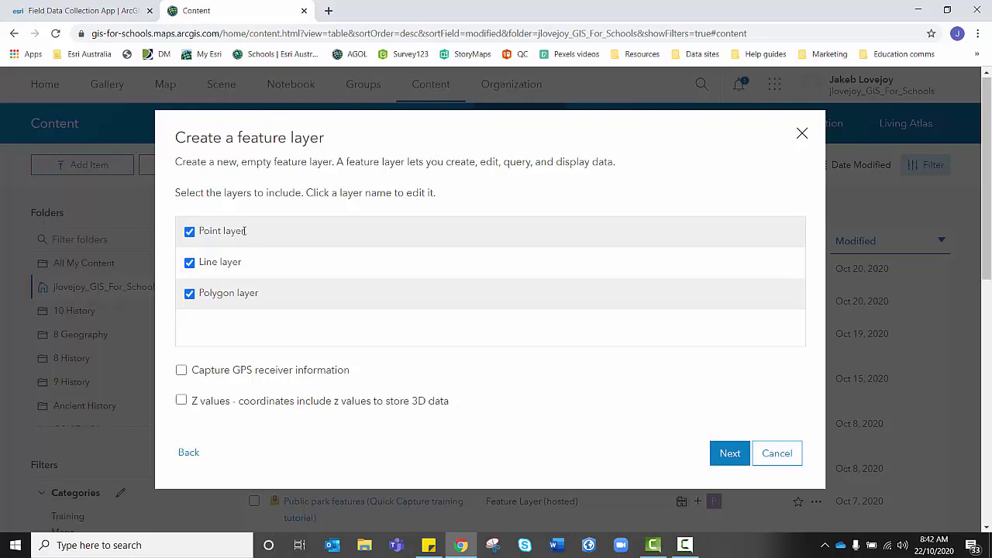
Step: Rename the Point, Line and Polygon layers to Park amenities, Paths, and Fields, courts, grassed areas
left_click(245, 231)
left_click_drag(248, 232, 197, 231)
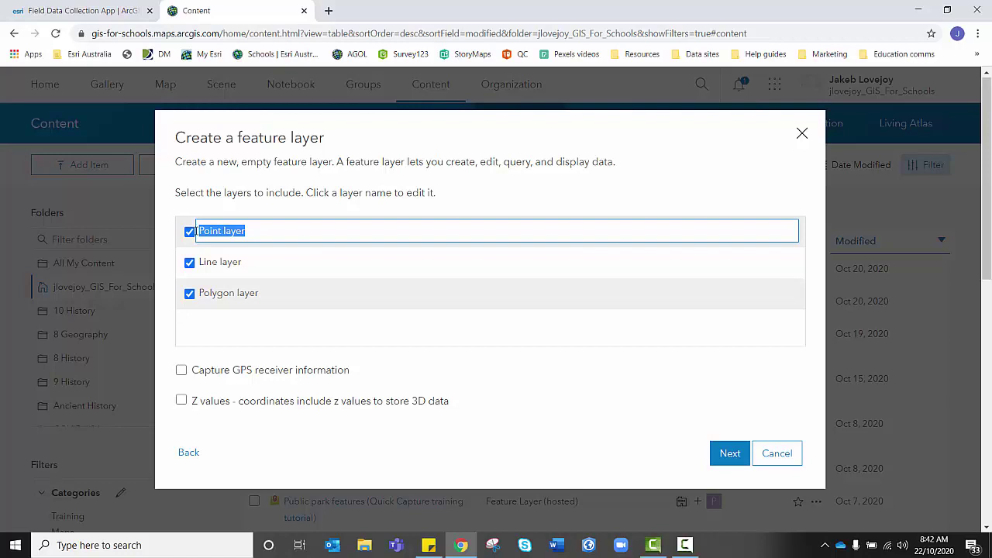
type("Park amenities")
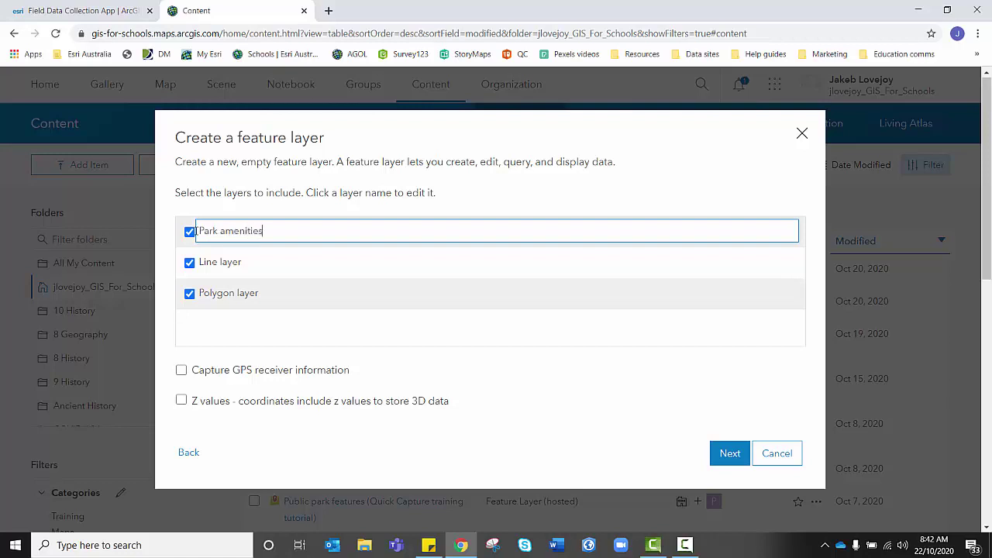
left_click(207, 262)
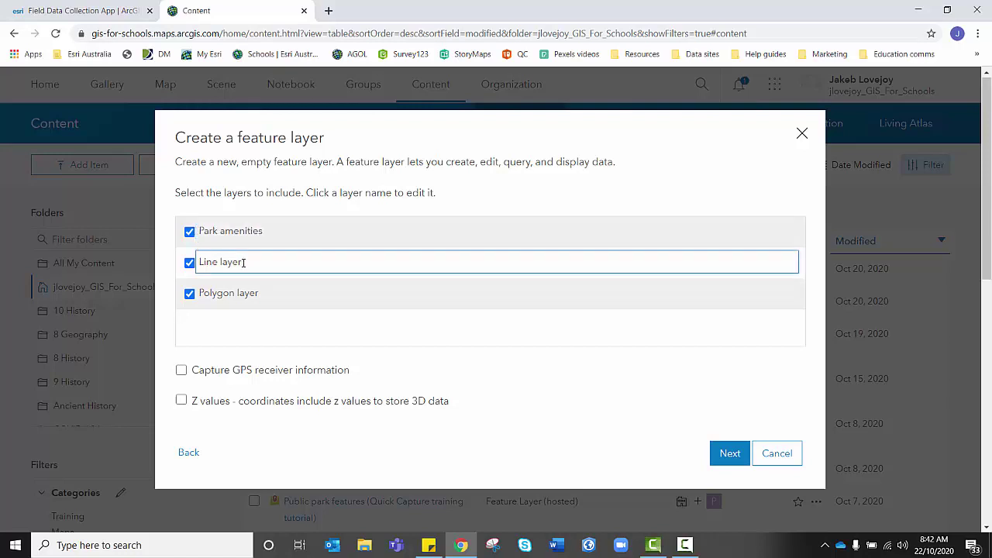
left_click_drag(245, 262, 161, 265)
type("Paths")
double_click(246, 293)
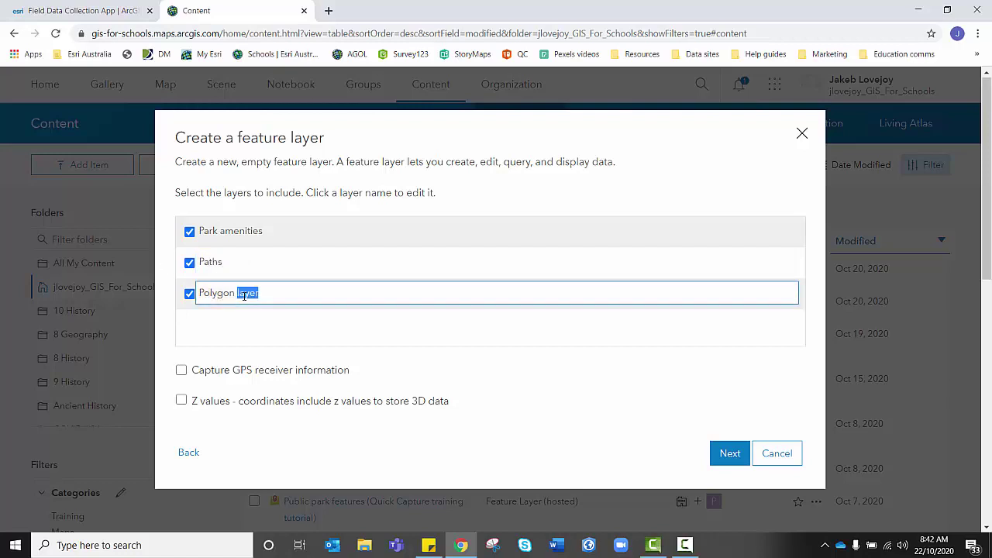
left_click(270, 293)
double_click(270, 293)
left_click_drag(272, 293, 183, 288)
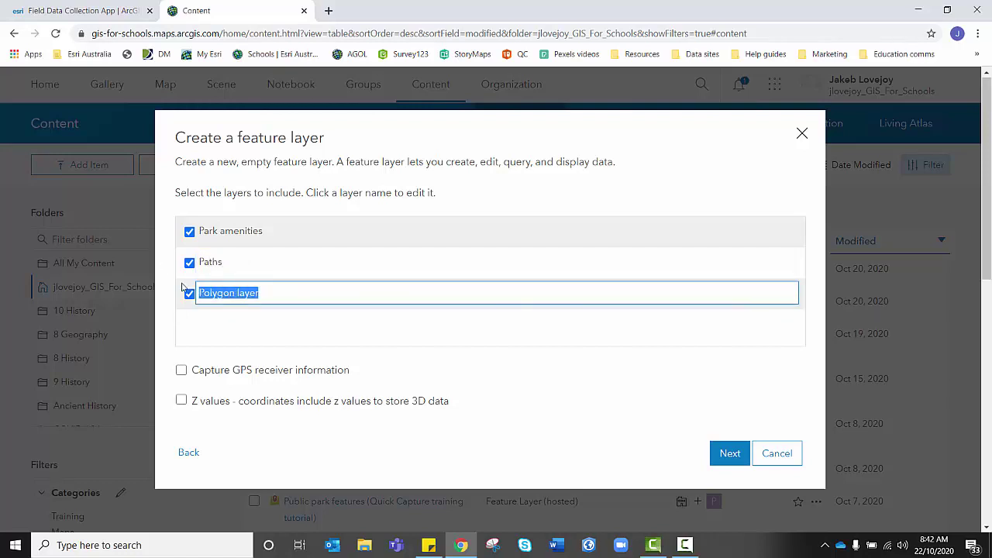
type("Fi")
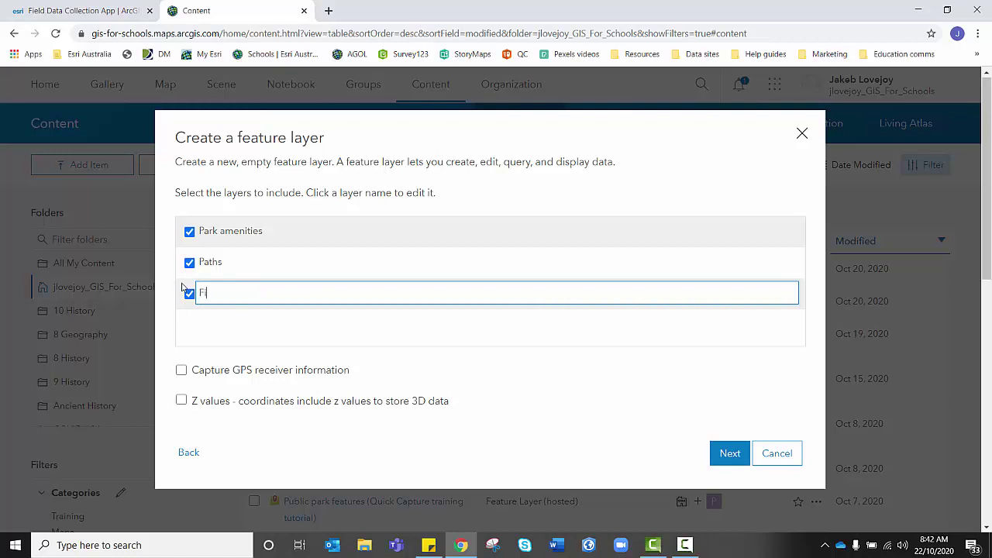
type("elds, courts, grassed areas")
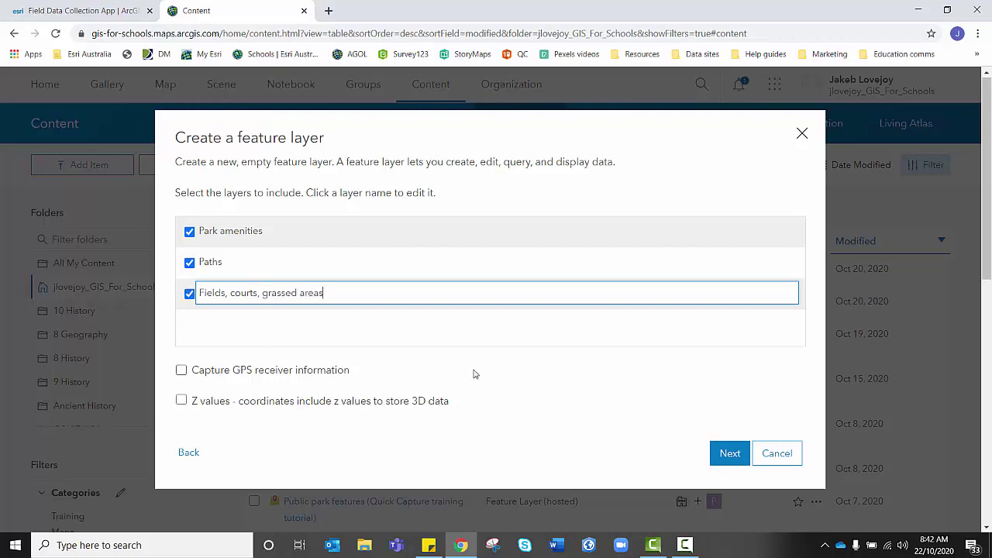
left_click(707, 332)
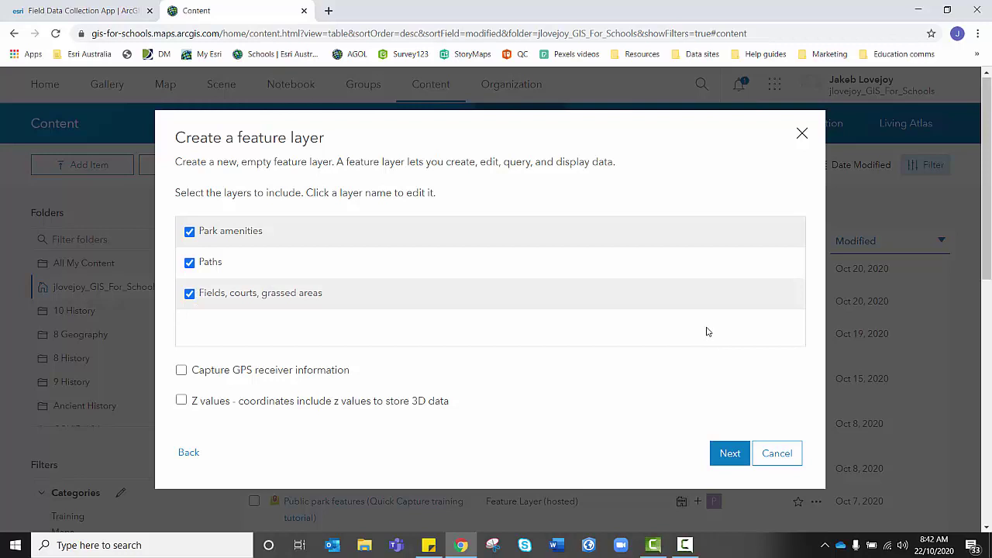
Step: Keep the layer's map extent over Australia and continue to the title and tags page
left_click(721, 455)
left_click_drag(474, 231, 474, 264)
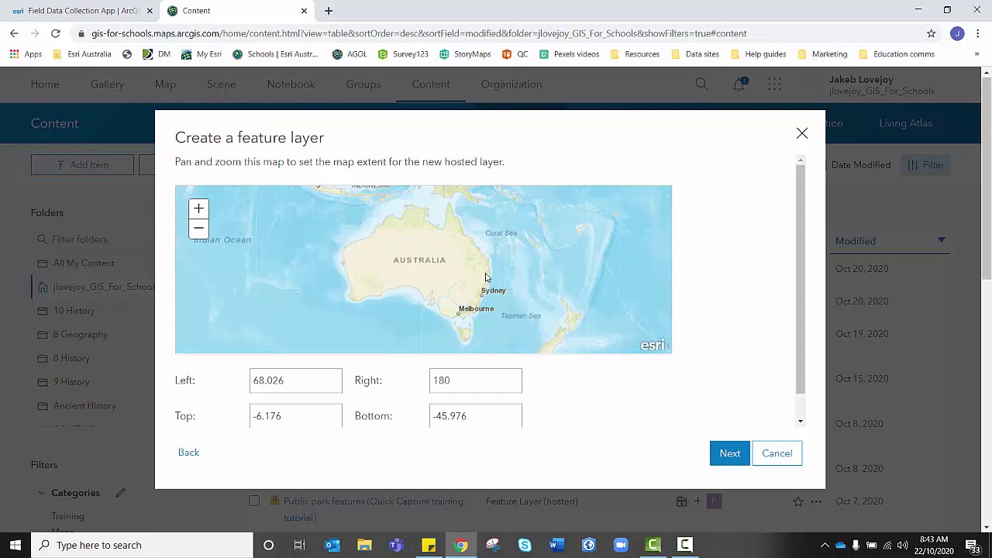
scroll(484, 283, "up", 3)
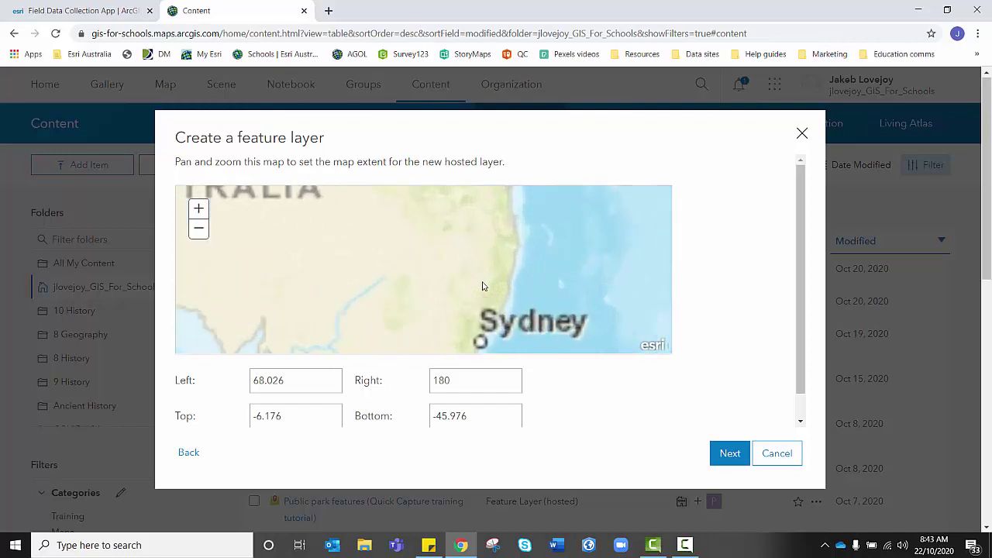
scroll(482, 285, "down", 3)
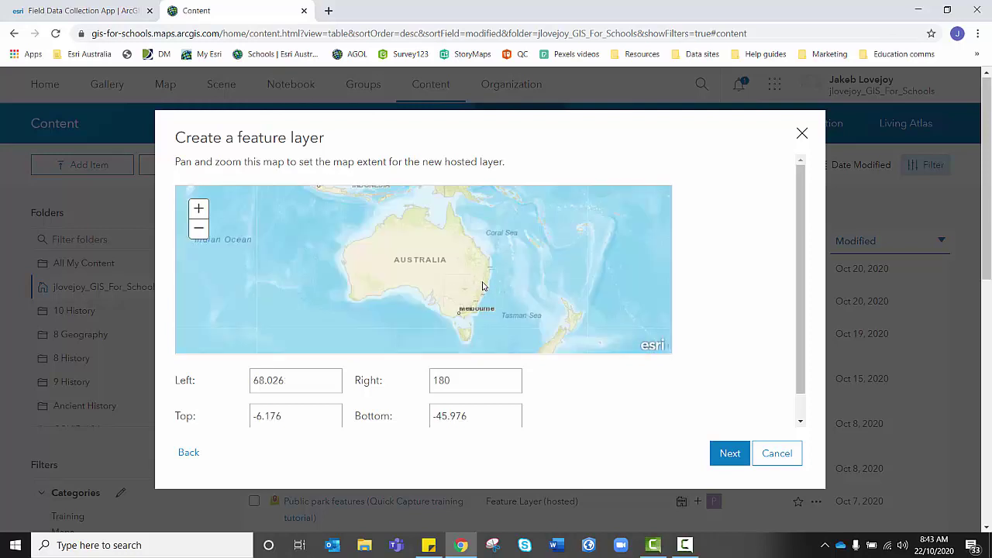
left_click(720, 453)
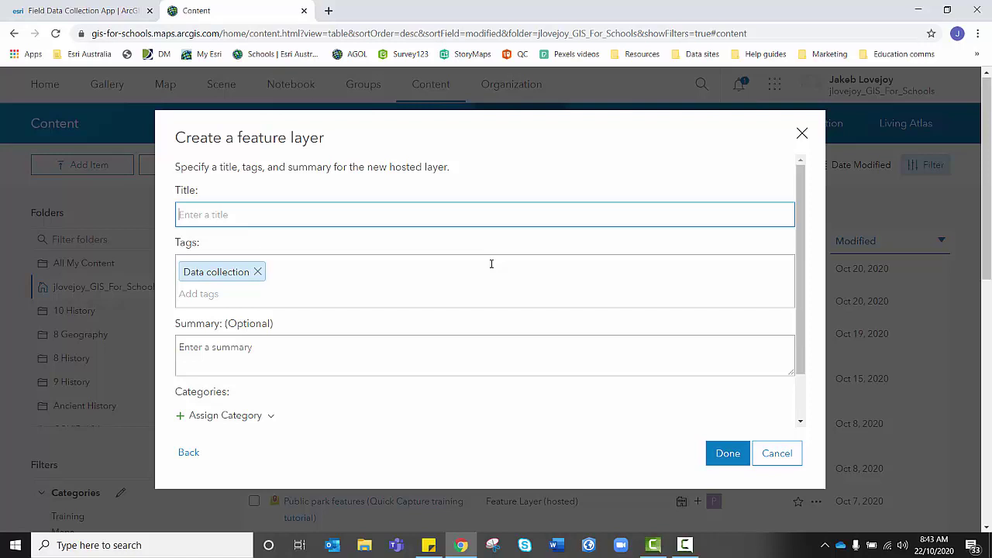
Step: Title the hosted feature layer 'TRAINING TUTORIAL QC' and finish creating it
type("TRAINING TUTO")
key("BackSpace")
type("ORIAL")
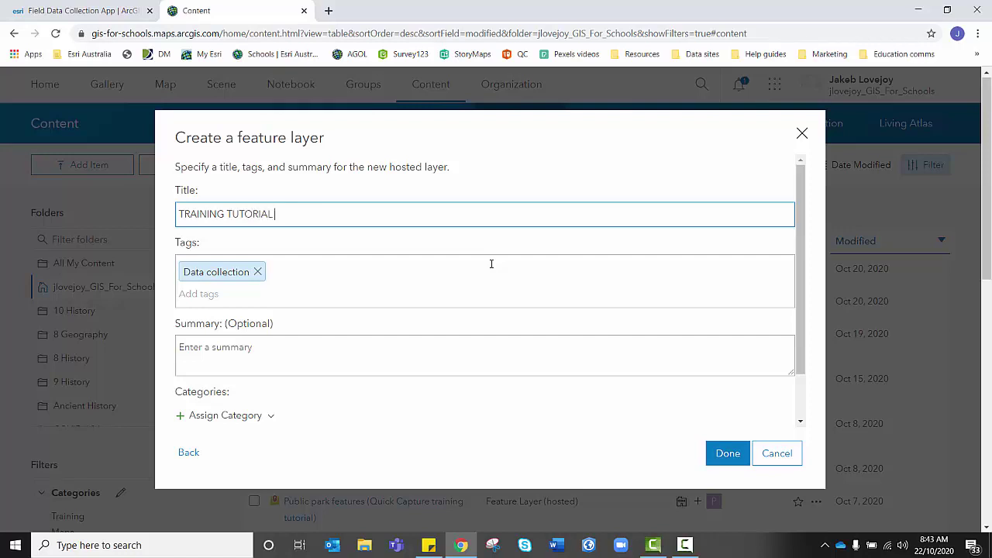
type(" QC")
left_click(268, 352)
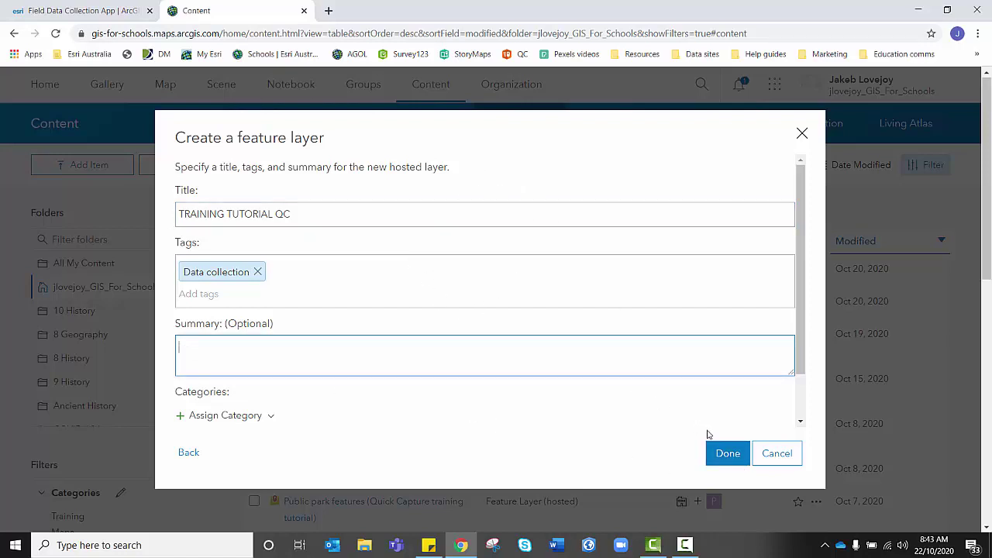
left_click(728, 454)
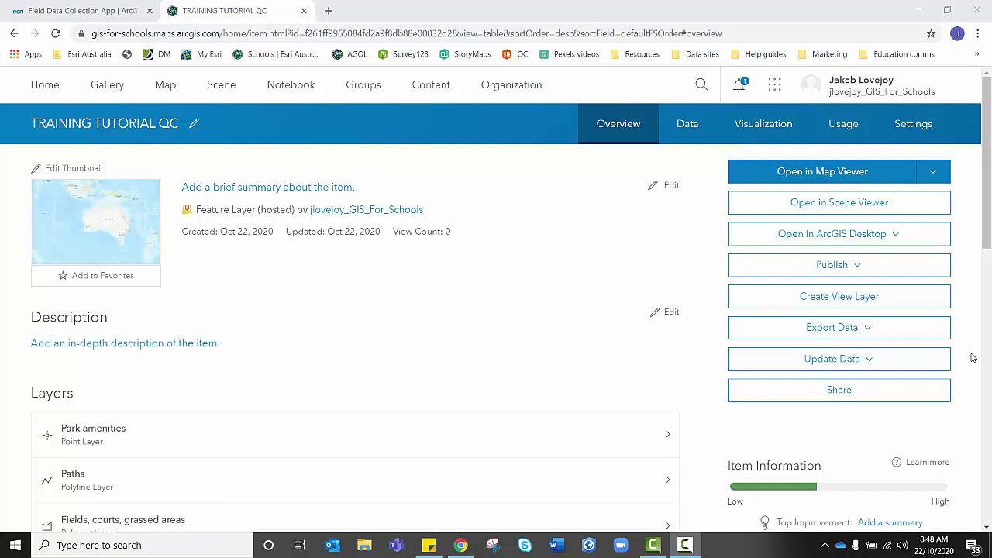
Step: Show the Data tab's Fields list for the Park amenities layer
left_click(694, 130)
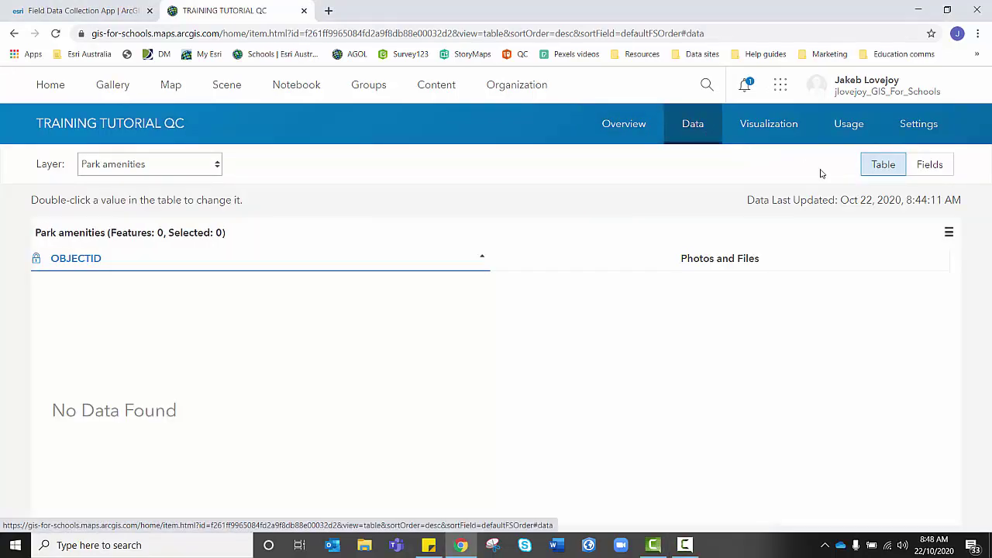
left_click(931, 169)
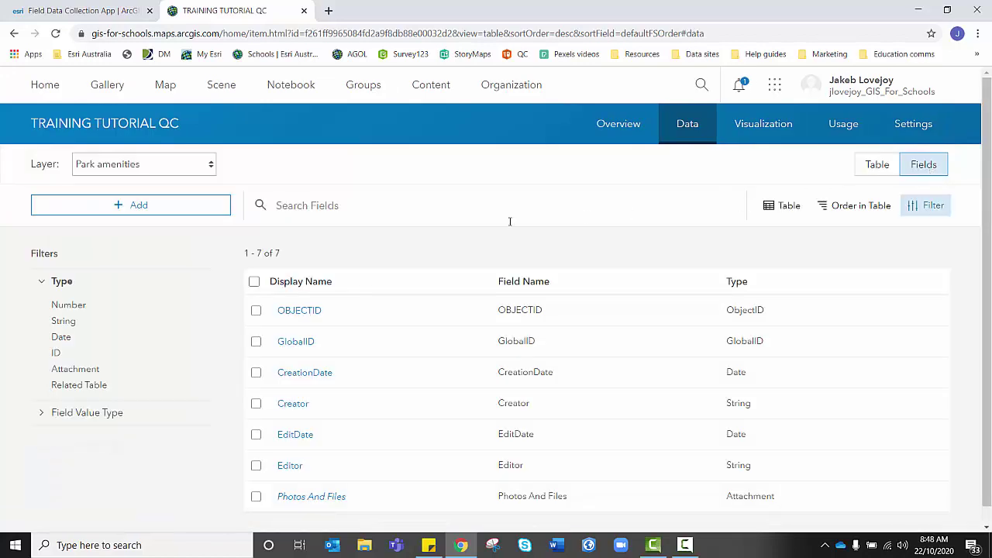
left_click(181, 163)
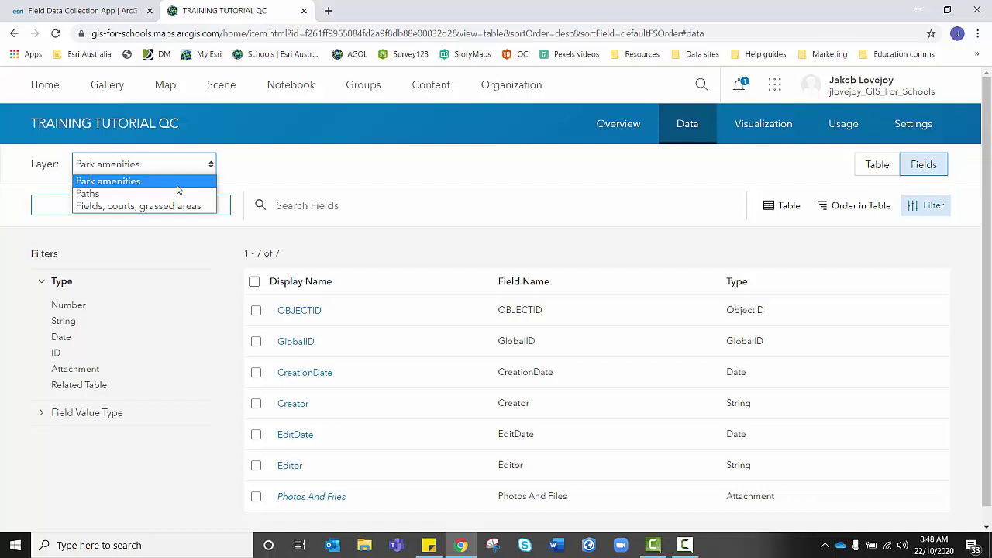
left_click(177, 181)
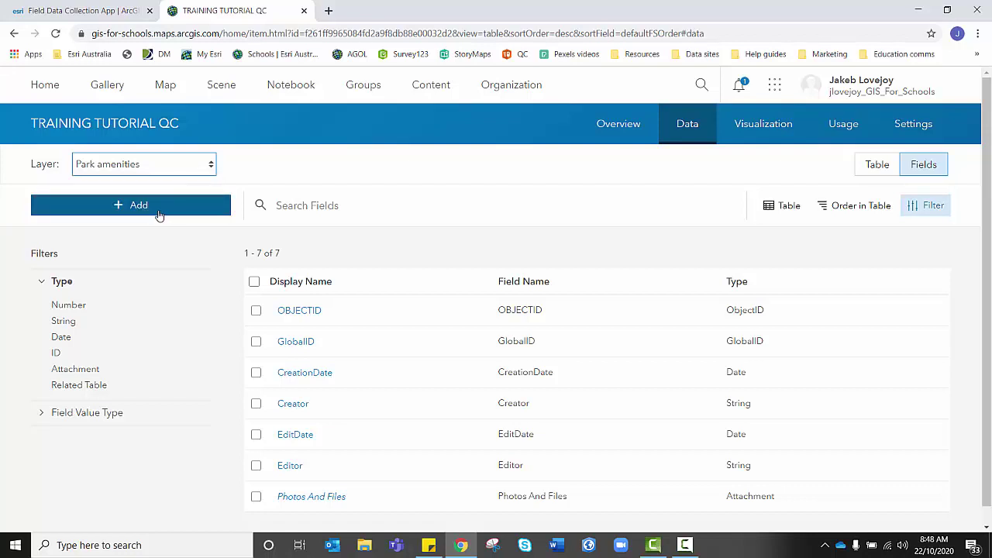
Step: Add an Integer field ParkAmenities with display name Park amenities to the layer
left_click(159, 206)
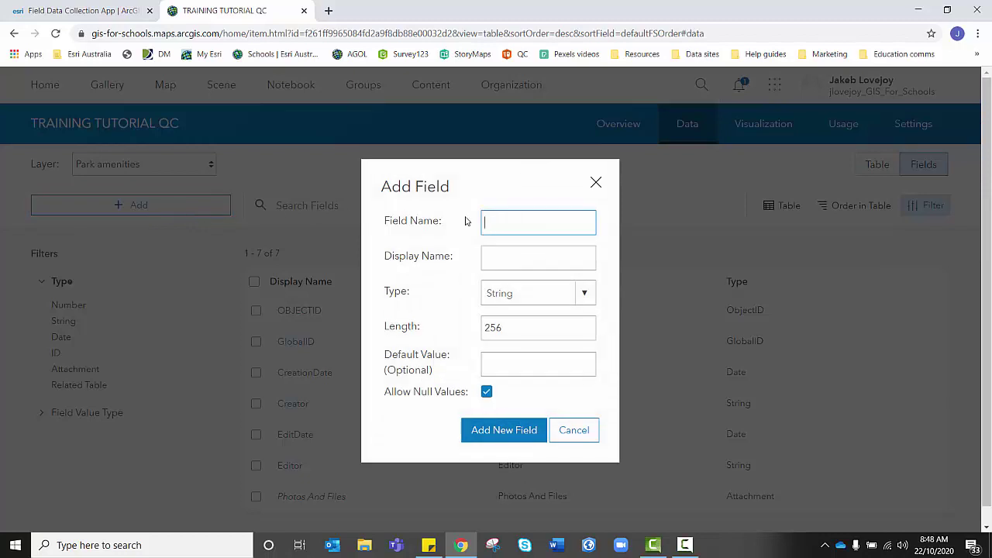
type("ParkAm")
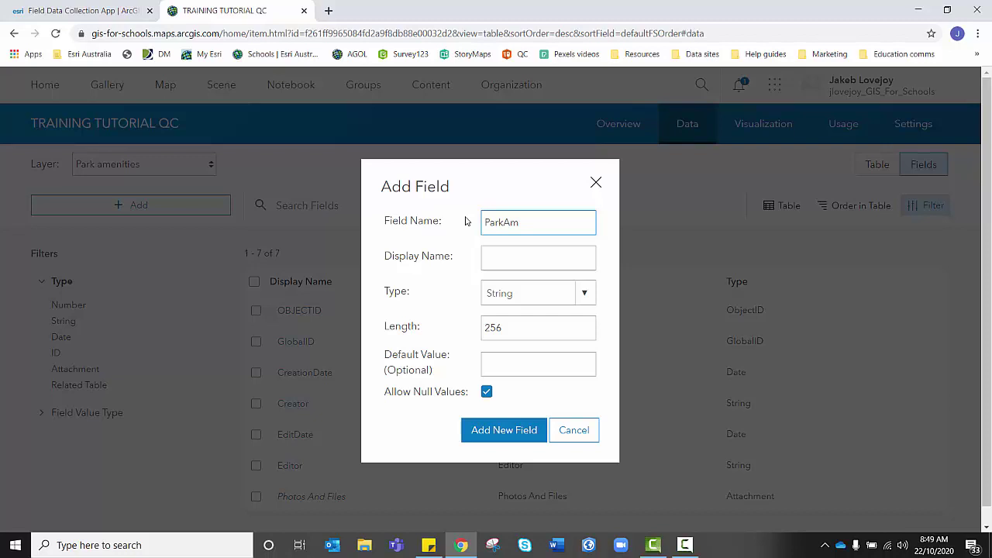
type("enities")
left_click(503, 258)
type("Park amenti")
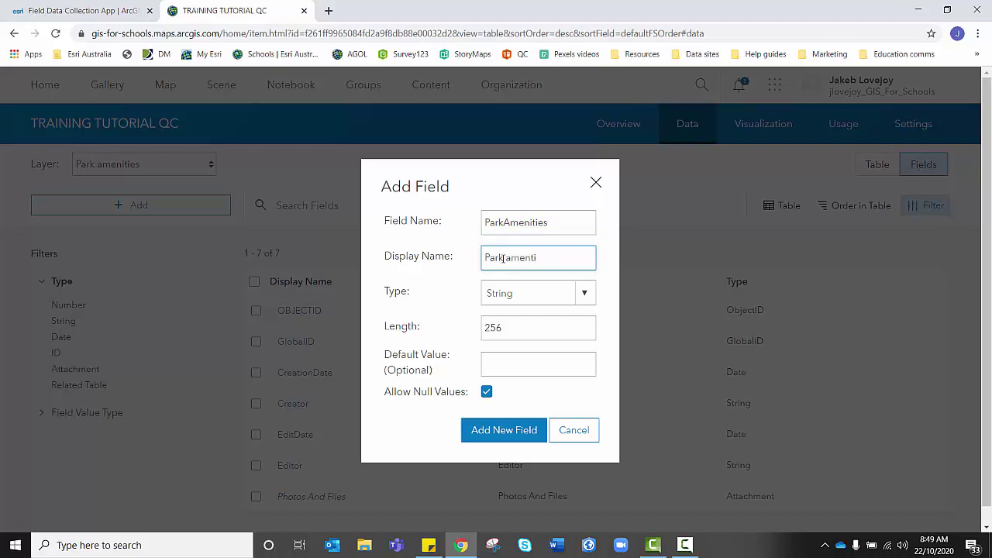
key("BackSpace")
key("BackSpace")
type("ities")
left_click(589, 298)
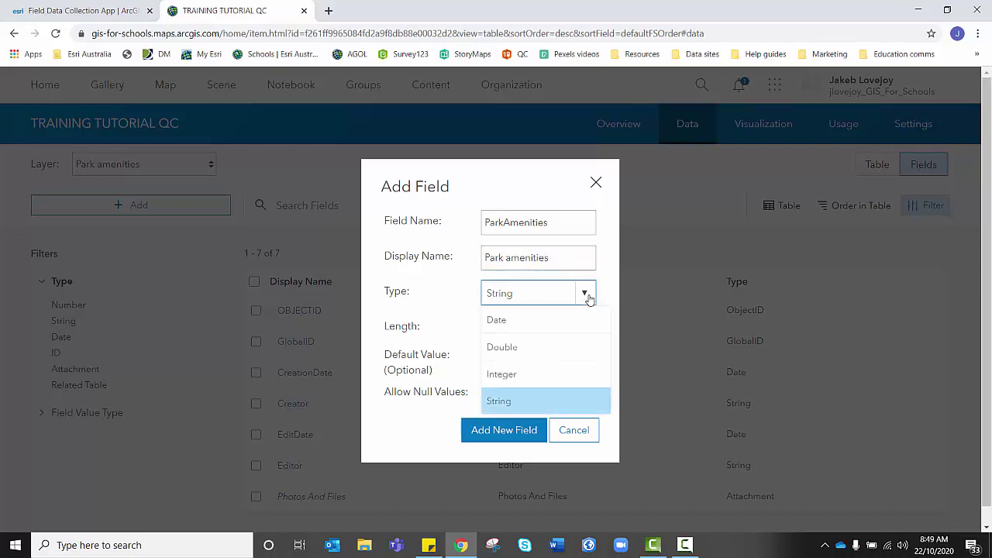
left_click(551, 376)
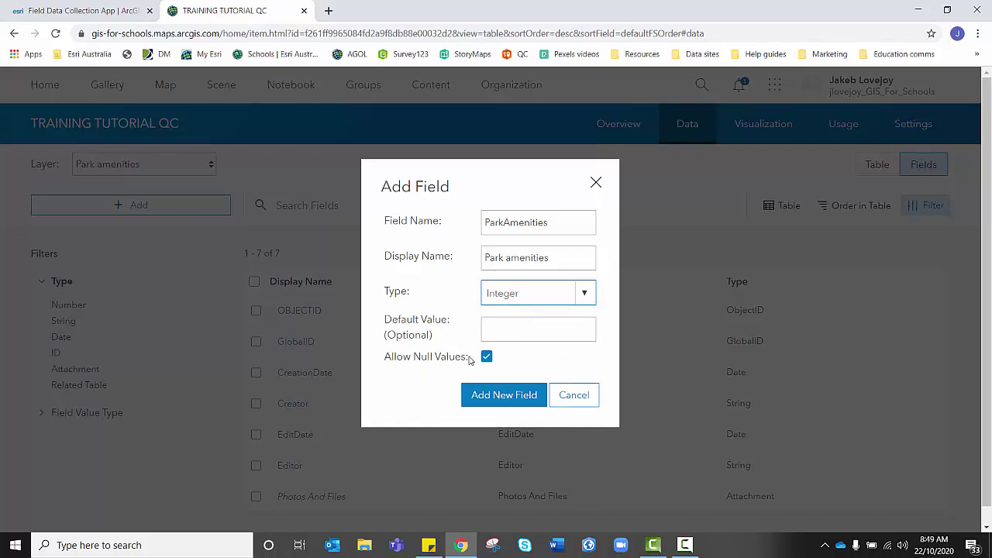
left_click(481, 396)
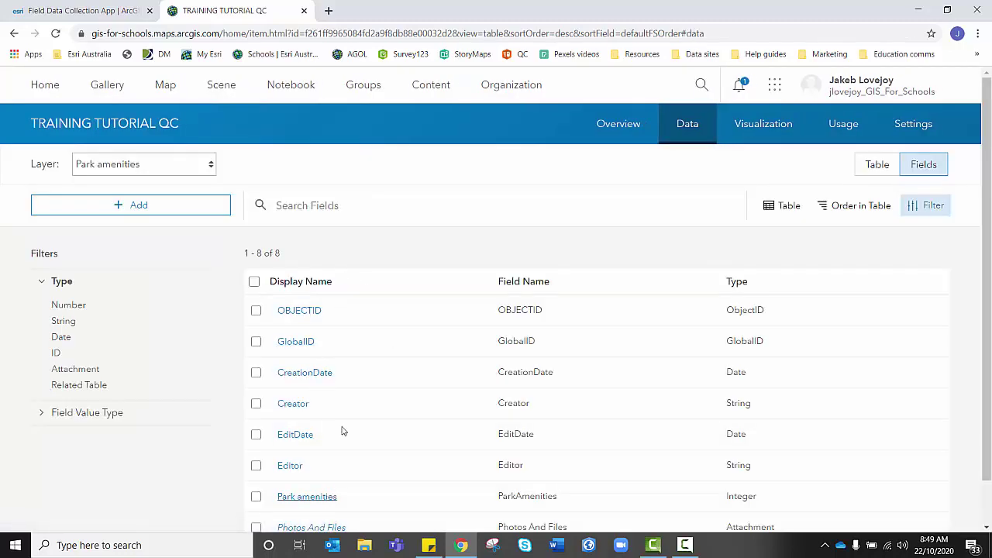
Step: Open the Park amenities field's details and start a new list of values
scroll(350, 345, "down", 1)
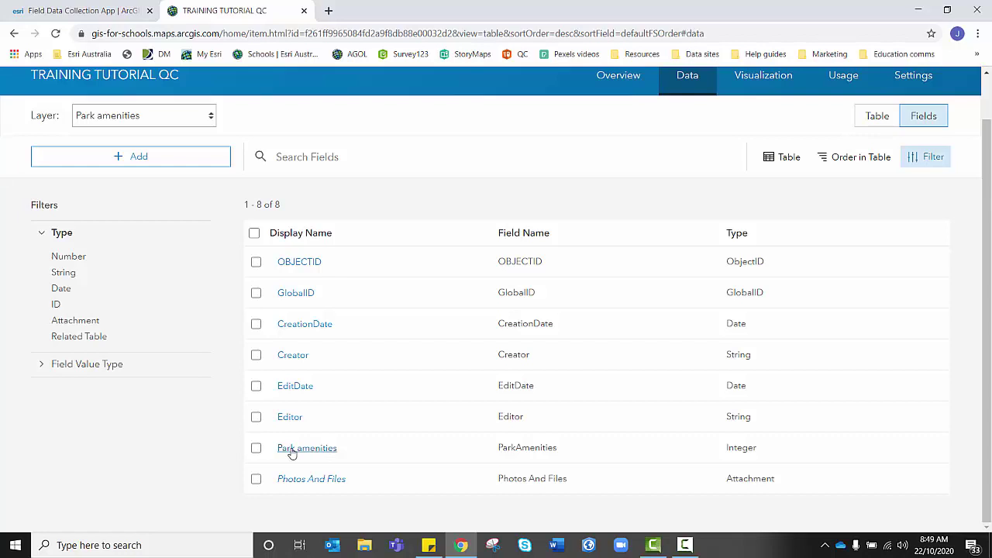
left_click(292, 454)
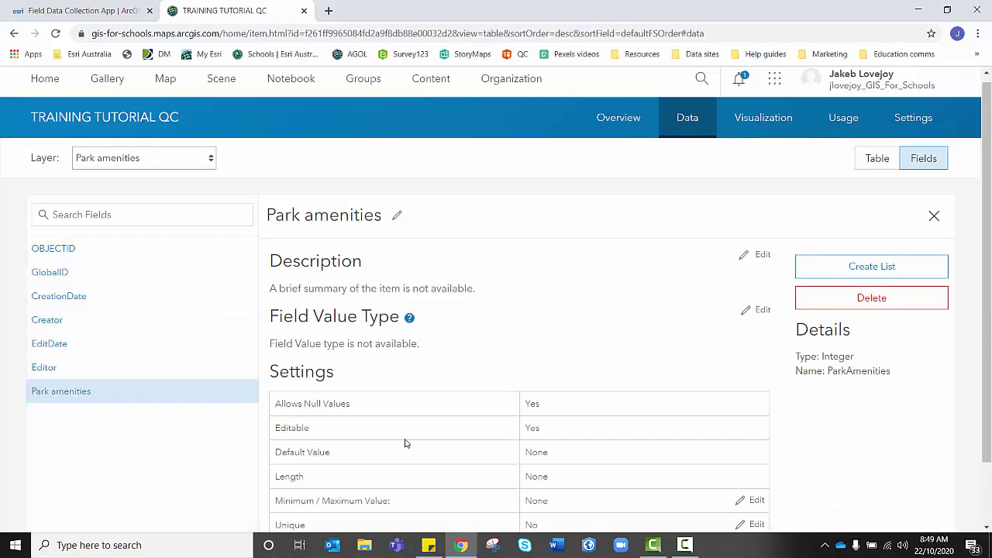
scroll(620, 361, "down", 1)
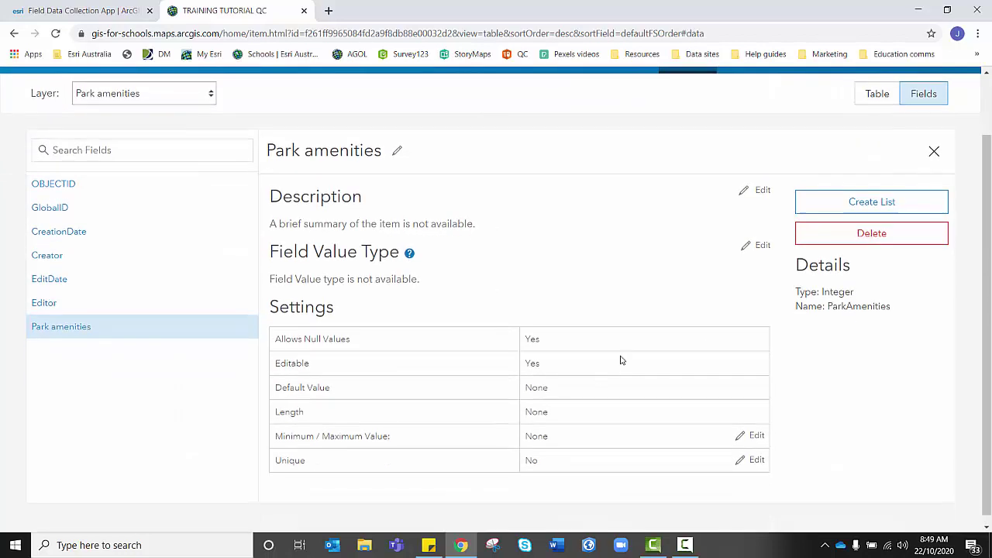
left_click(843, 203)
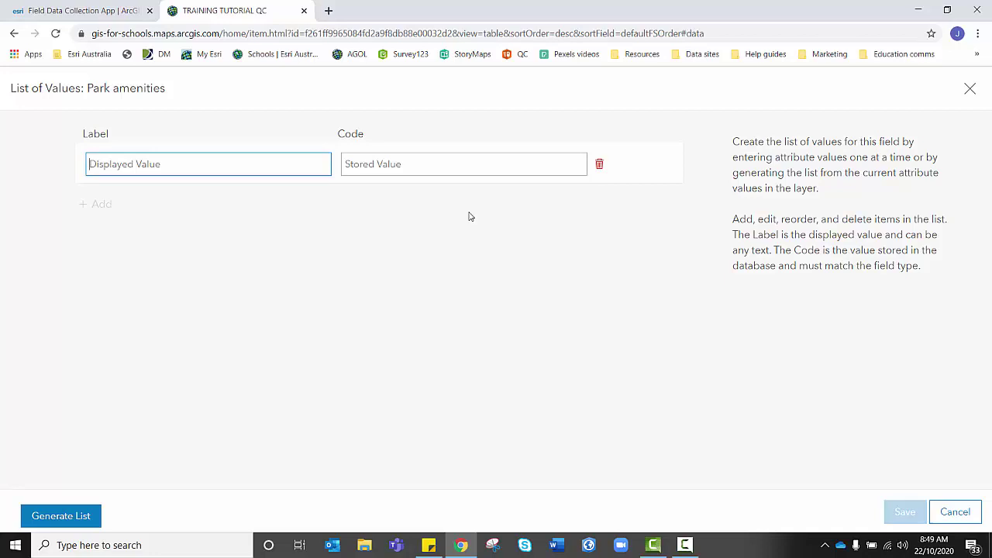
Step: Enter list values Bubblers 0, Restrooms 1 and Picnic table 2
type("Bubblers")
key("Tab")
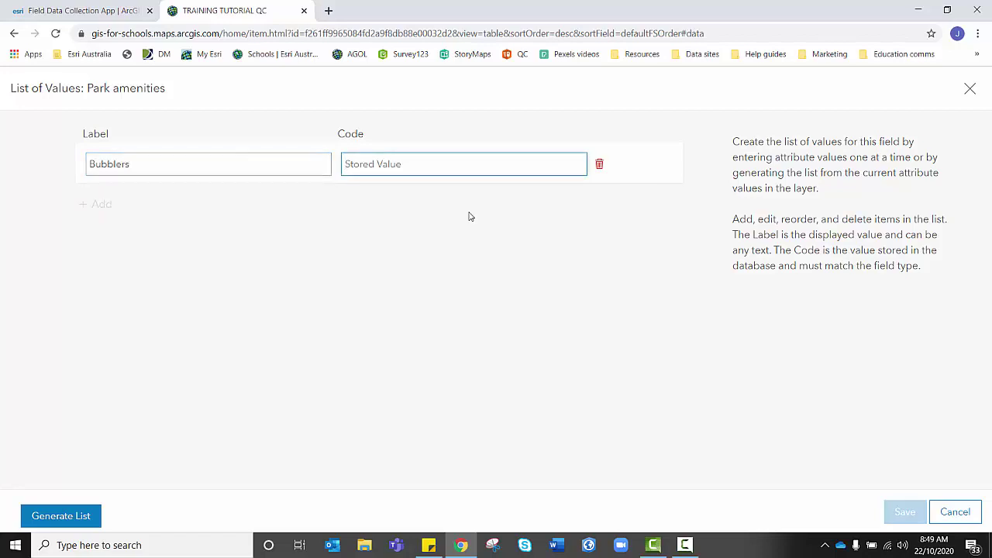
type("0")
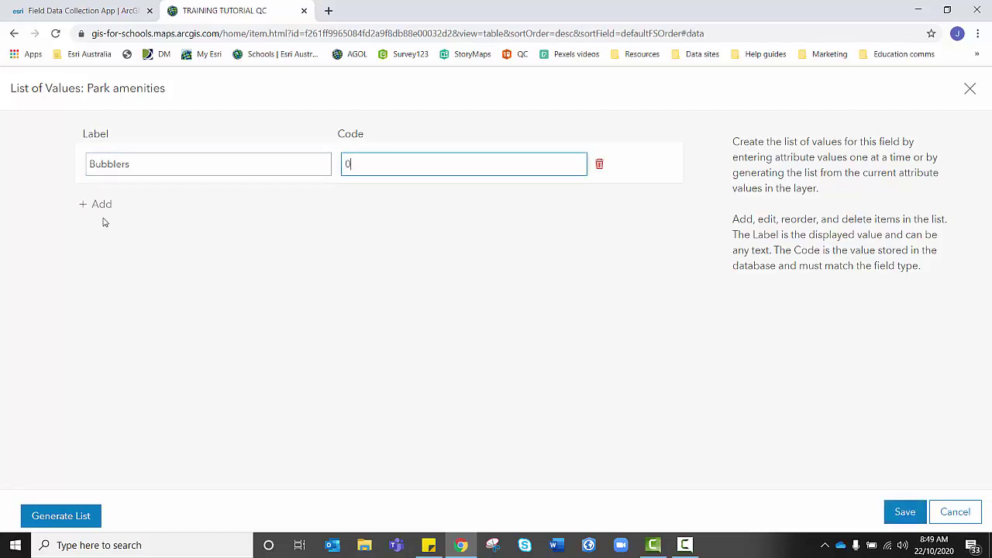
left_click(100, 205)
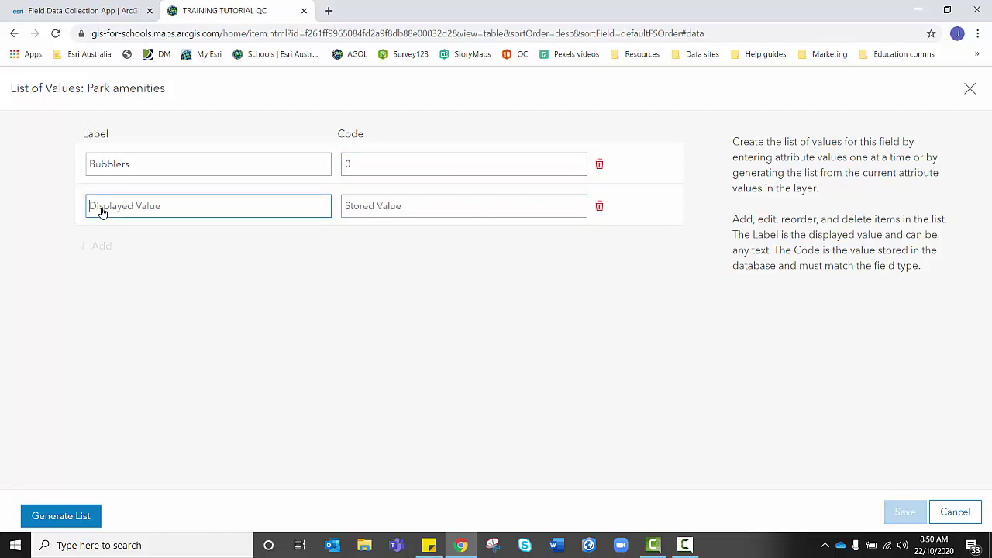
type("Restrooms")
key("Tab")
type("1")
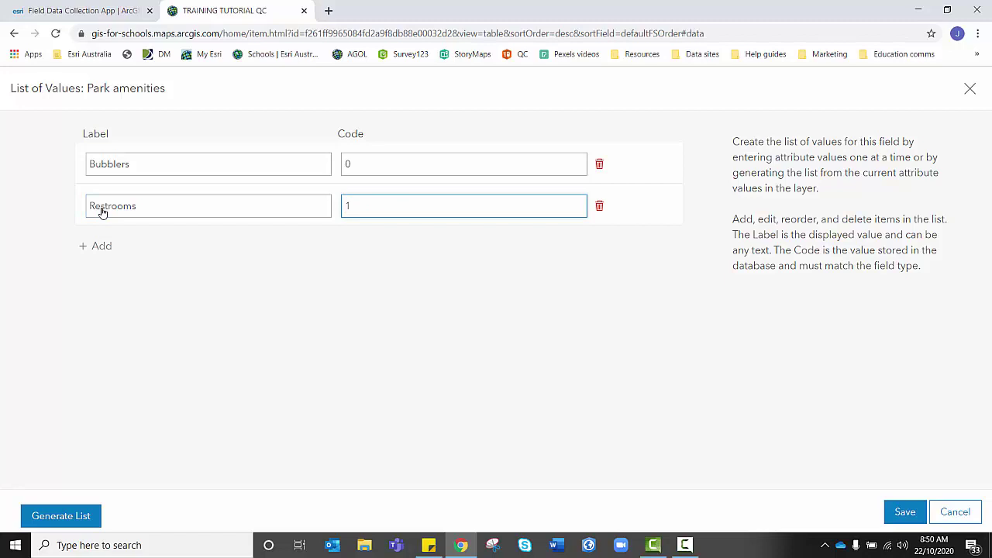
left_click(94, 247)
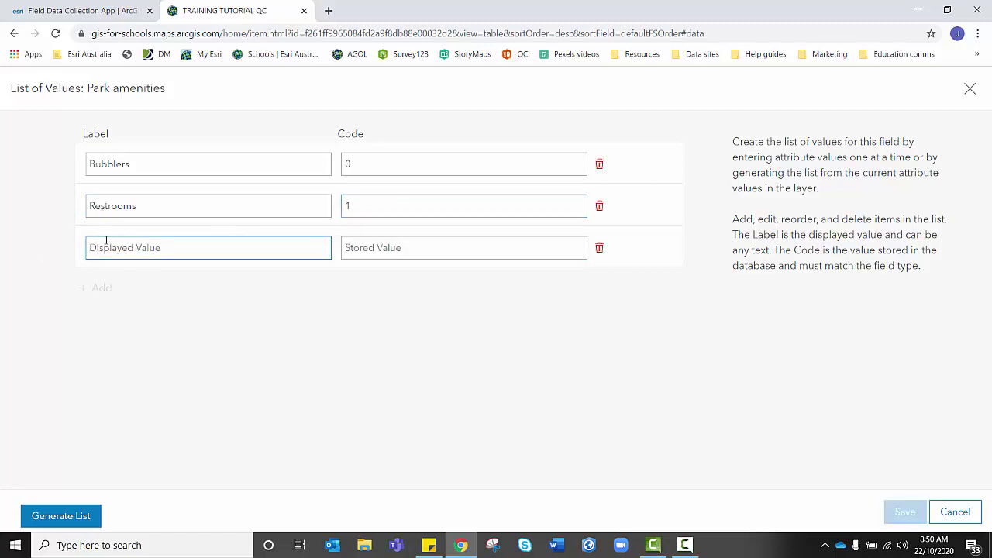
type("Picnic")
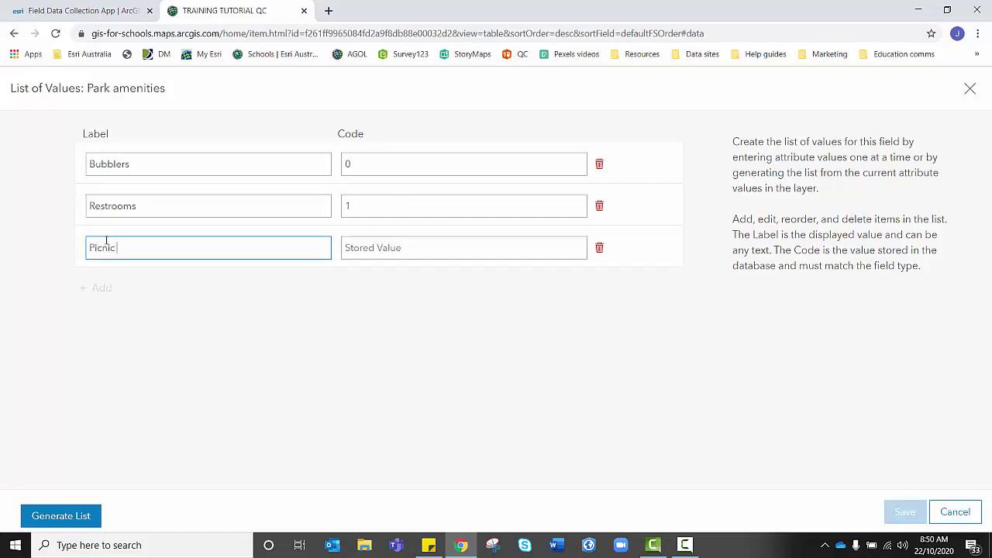
type(" table")
key("Tab")
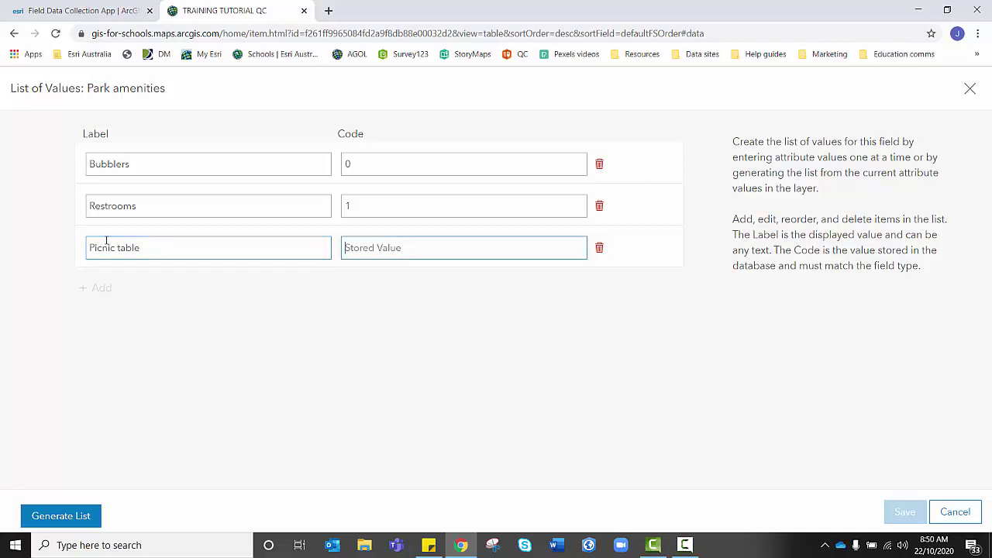
type("2")
Step: Add Barbeque 3 and Park gym 4 to the list, then save it
left_click(93, 287)
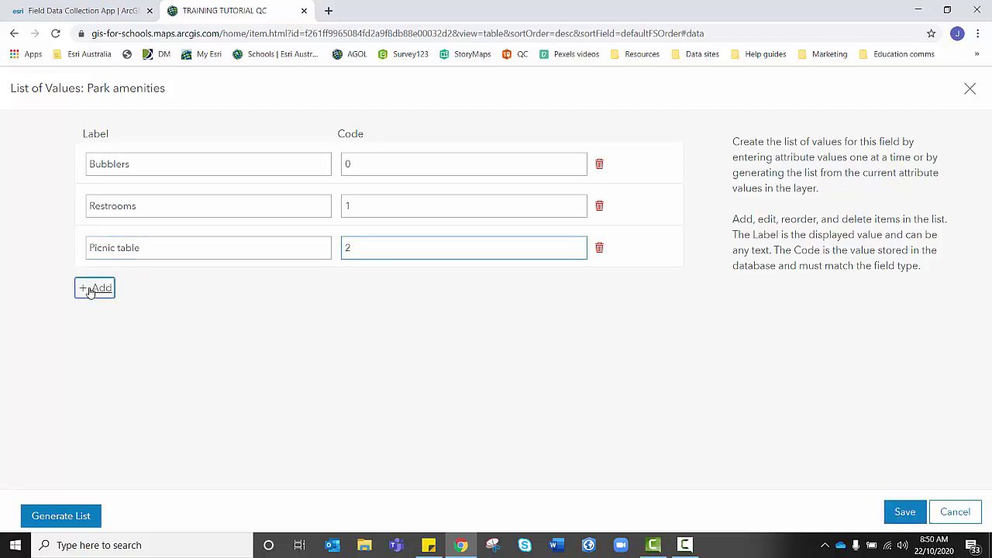
type("Barbeque")
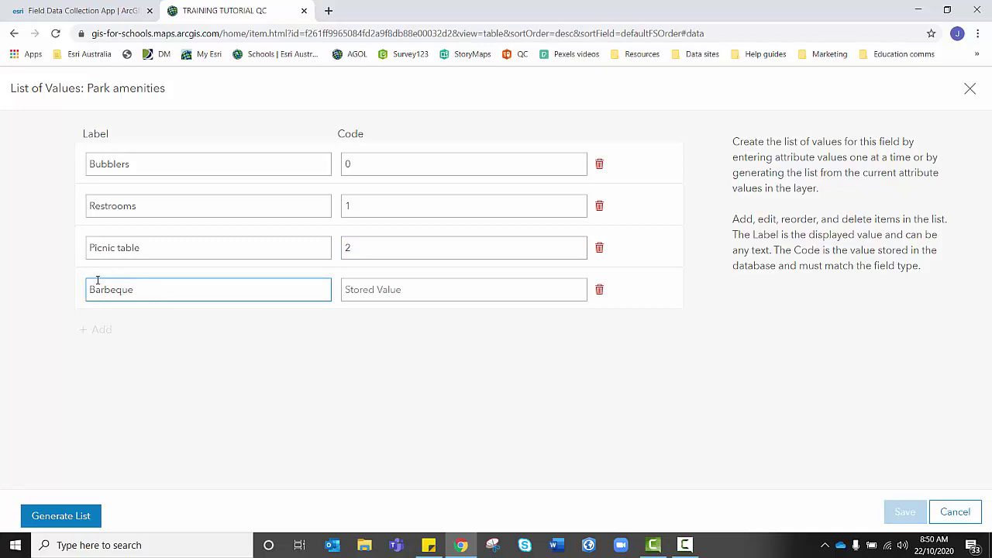
key("Tab")
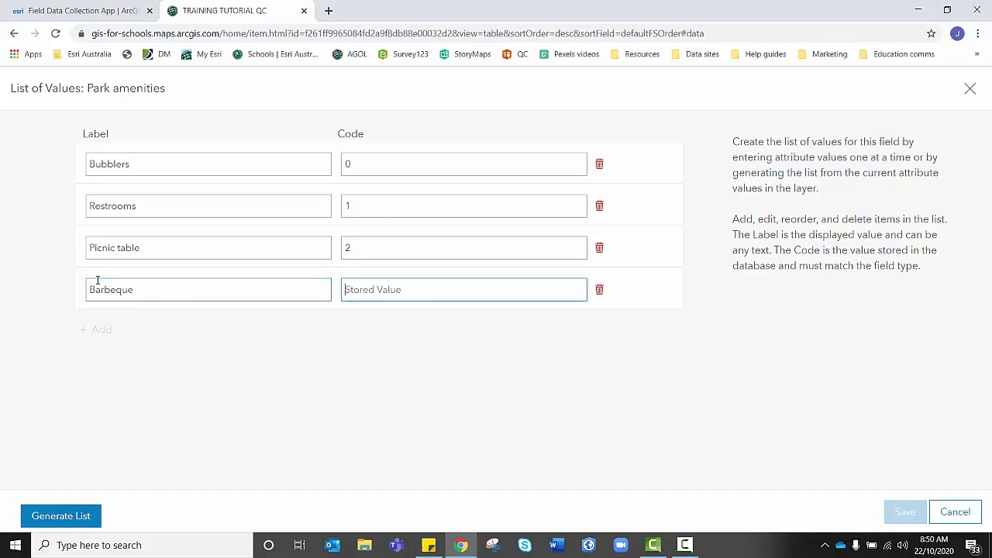
type("3")
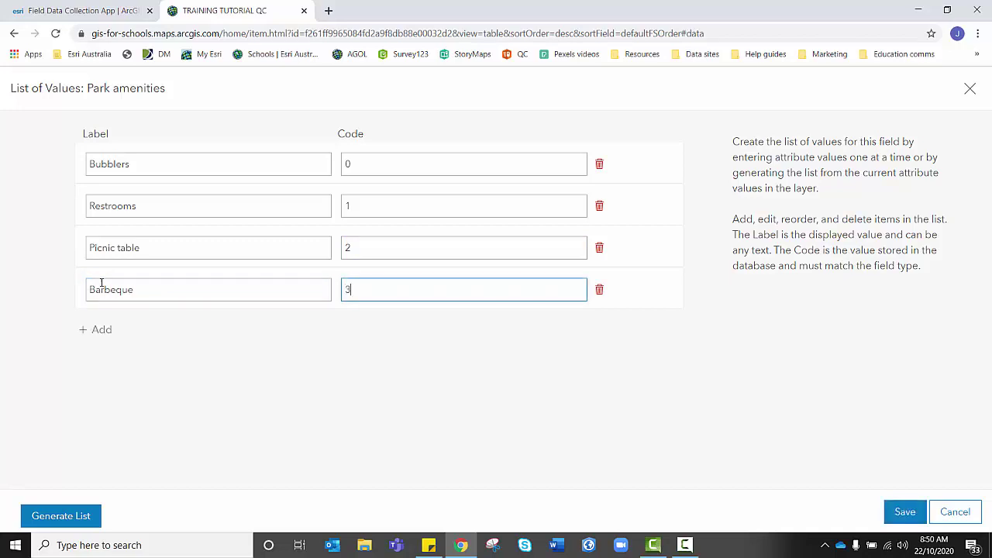
left_click(304, 334)
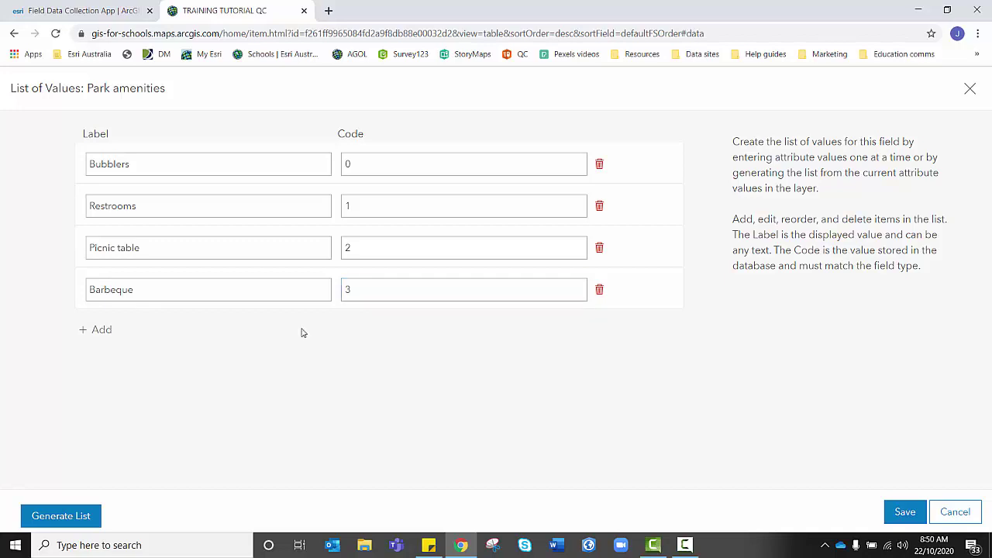
left_click(111, 332)
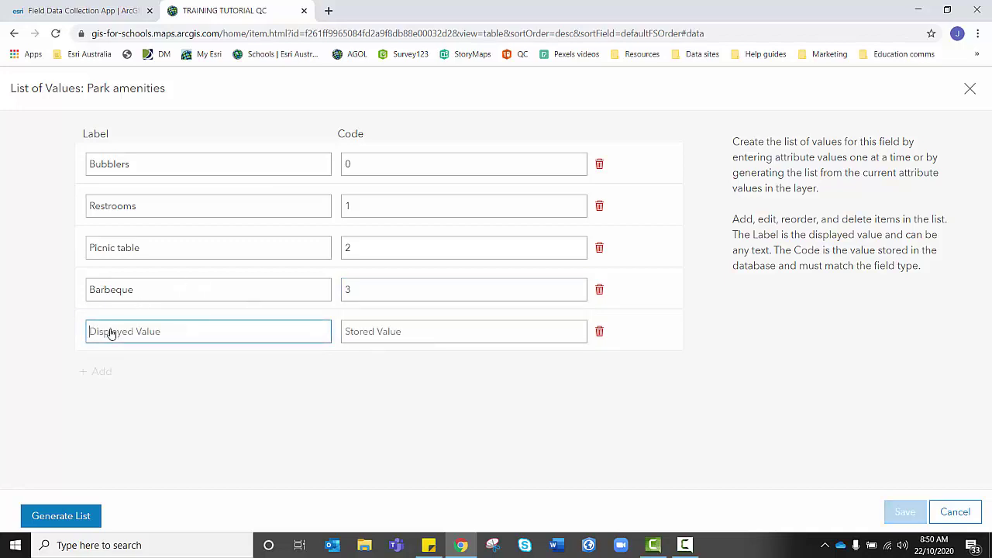
type("Park gym")
left_click(384, 332)
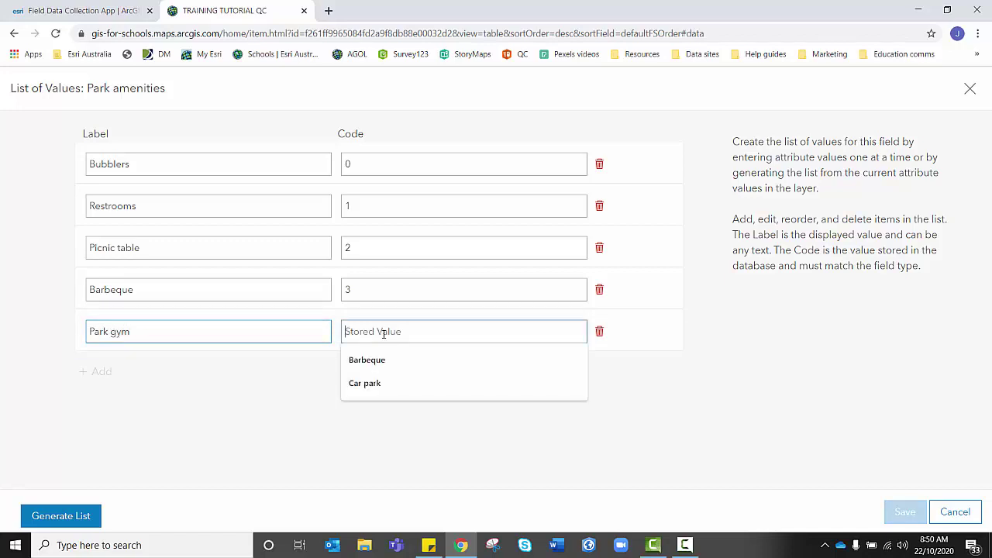
type("4")
left_click(457, 378)
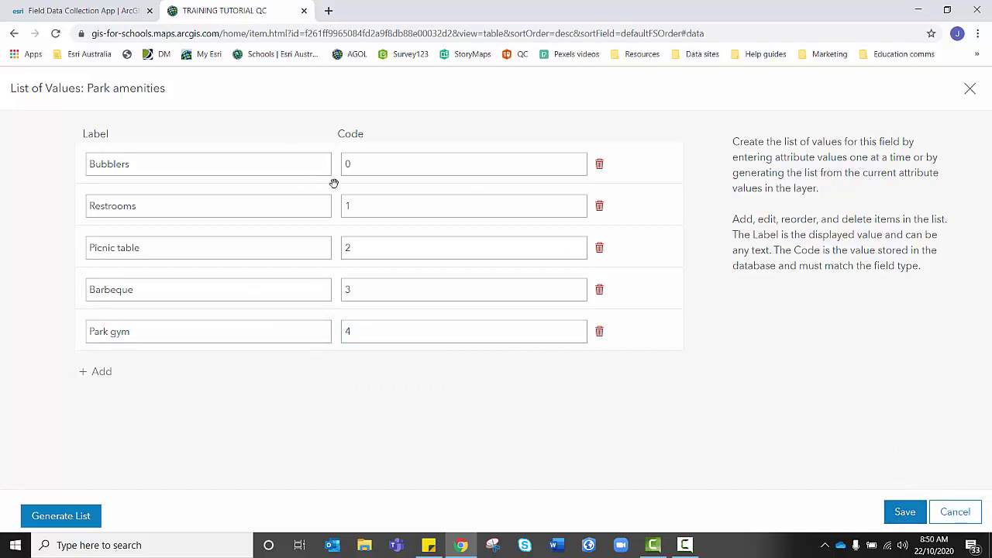
left_click(909, 513)
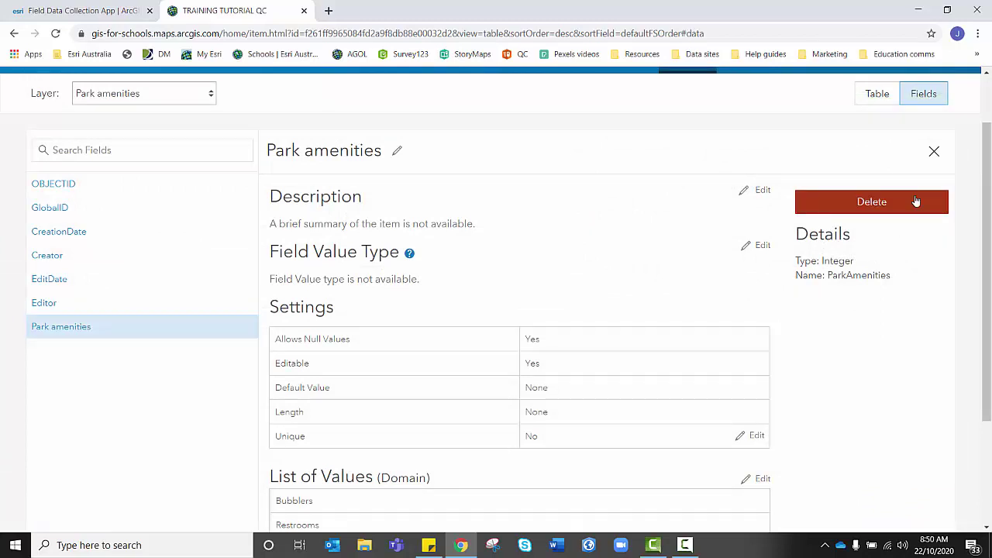
Step: Add a String field named Notes to the Park amenities layer
left_click(935, 152)
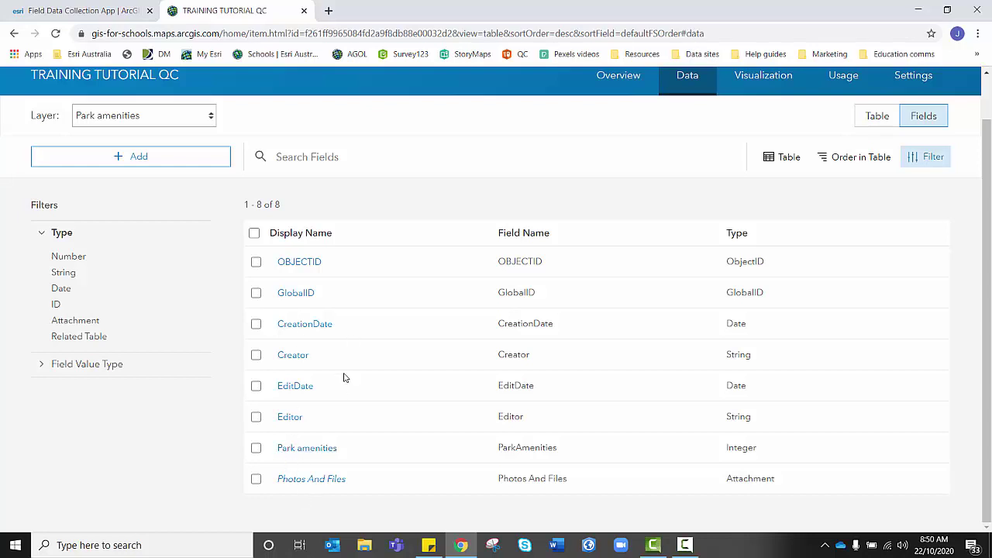
left_click(189, 158)
type("N")
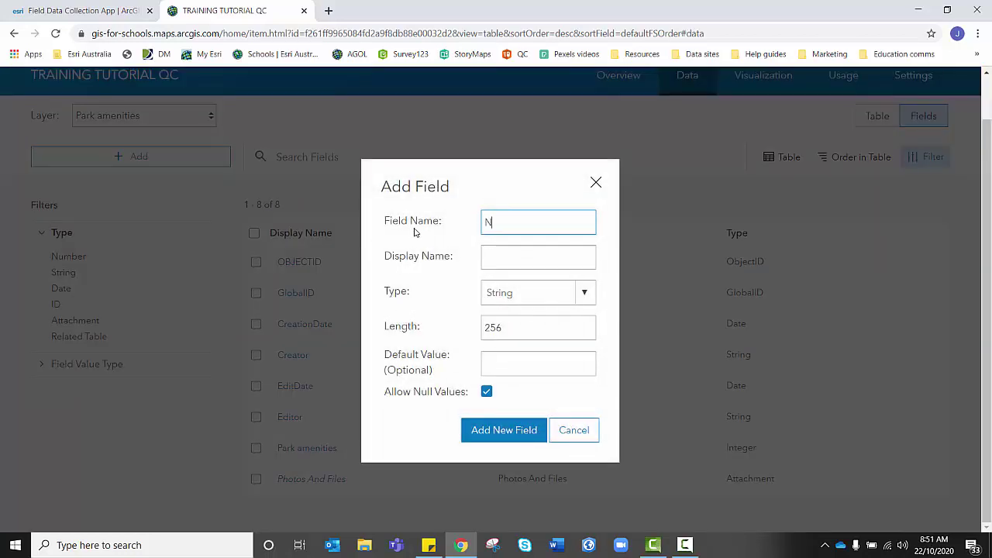
type("otes")
key("Tab")
type("Notes")
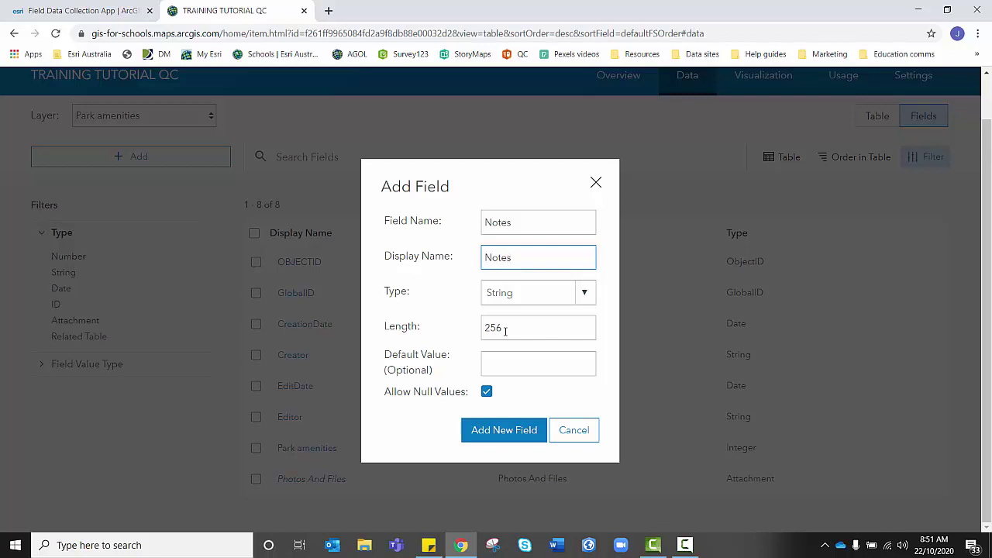
left_click(511, 437)
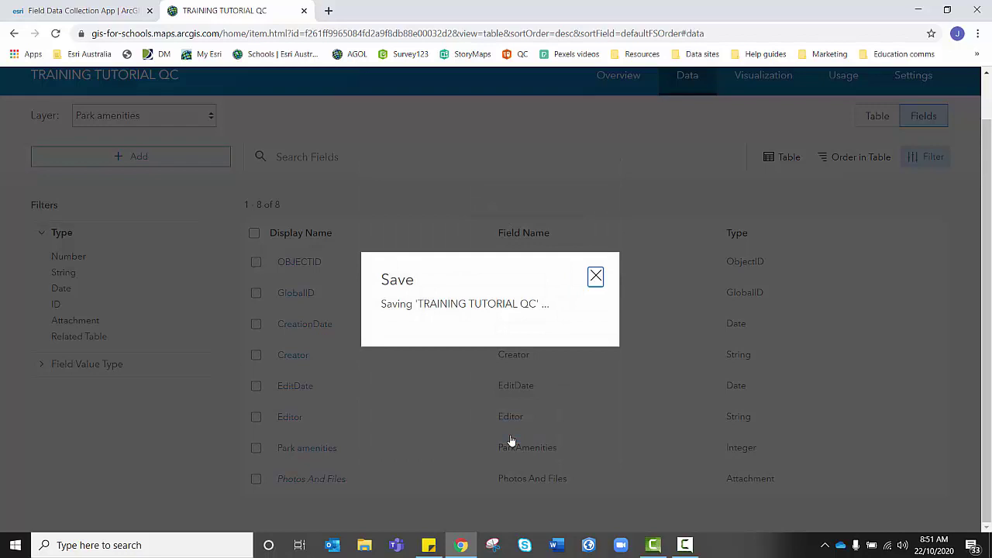
scroll(353, 297, "down", 1)
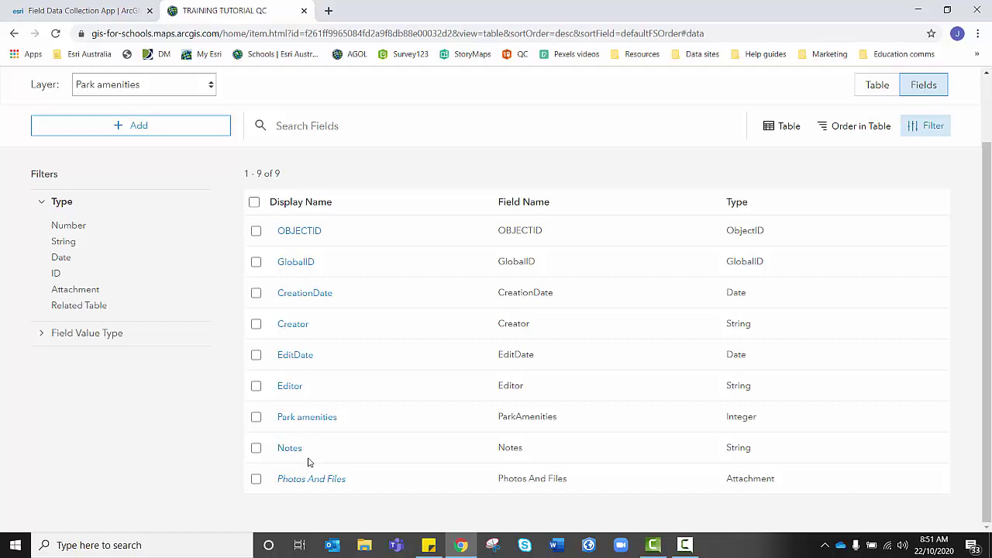
scroll(308, 462, "up", 1)
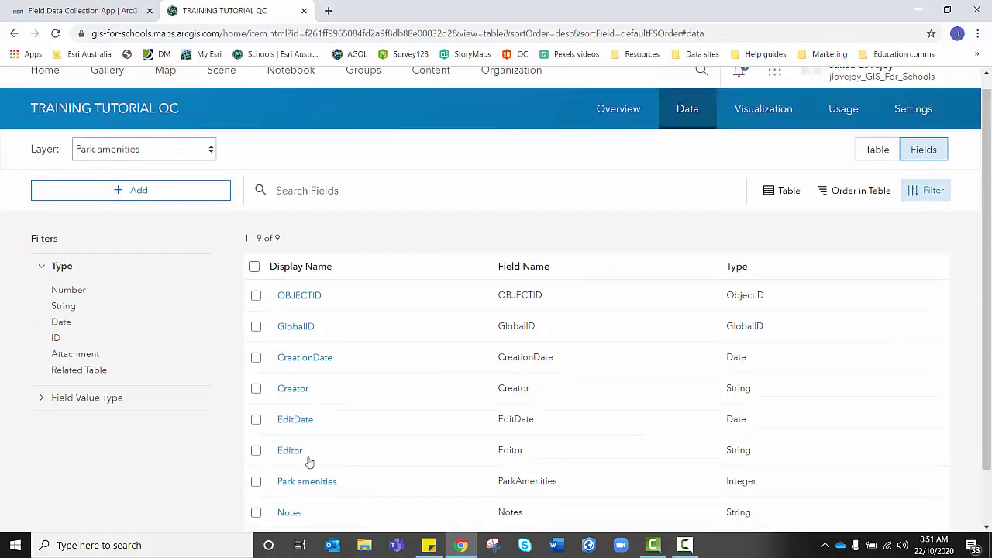
Step: Switch to the Paths layer and add an Integer field TypePath displayed as Paths
left_click(210, 152)
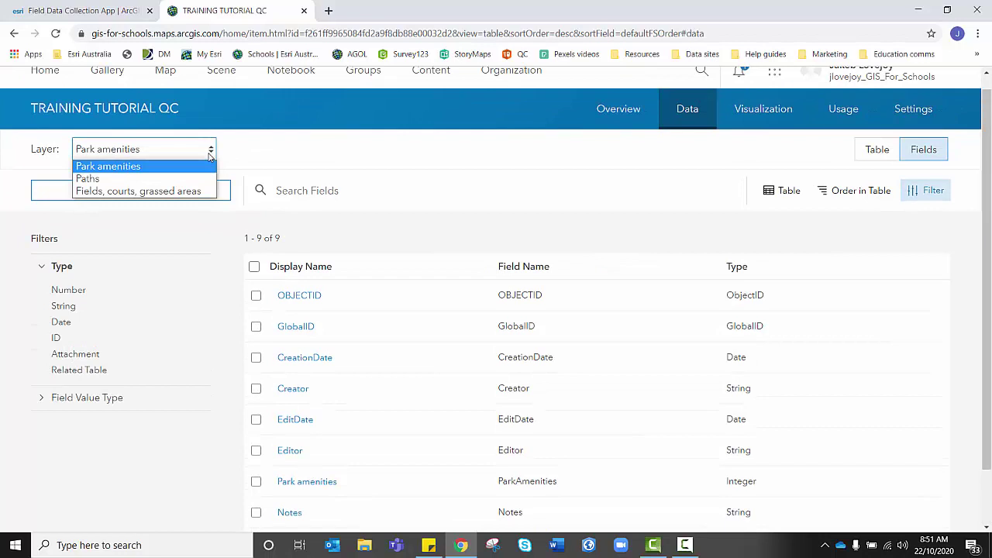
left_click(173, 181)
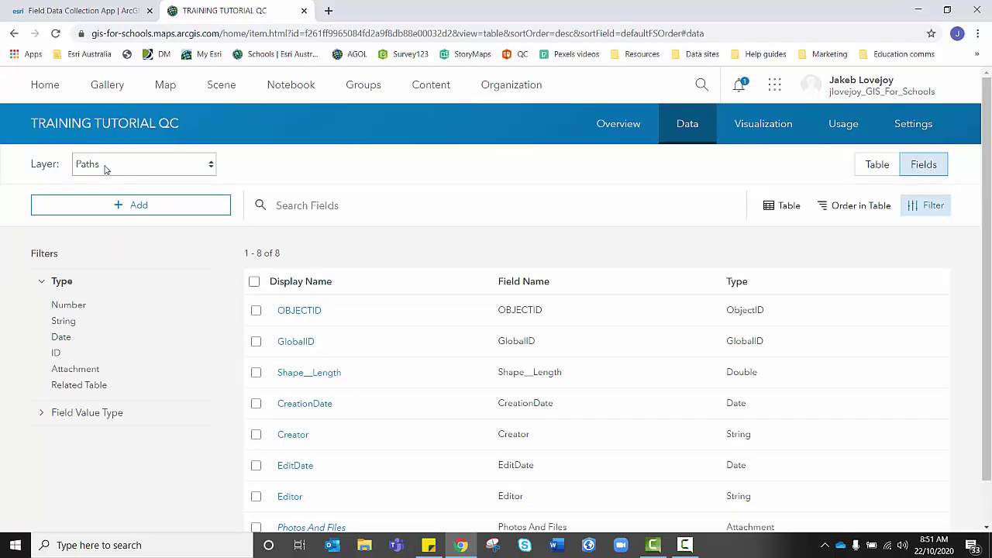
left_click(107, 206)
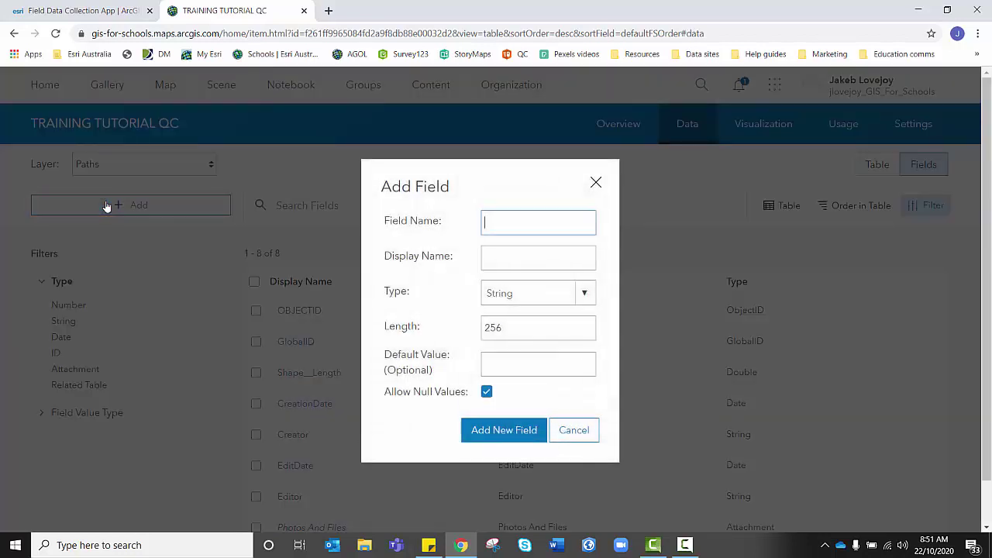
type("TypePath")
key("Tab")
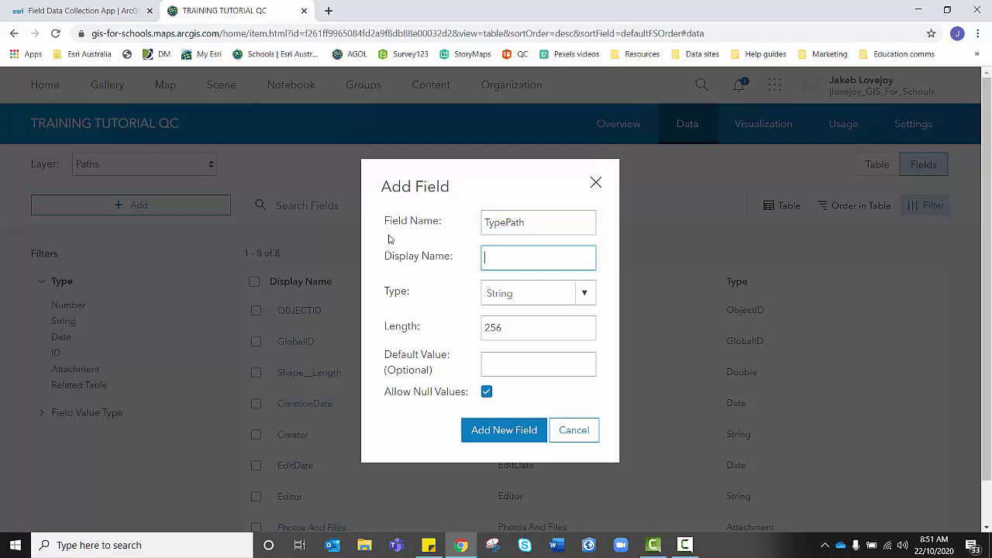
type("Paths")
left_click(592, 294)
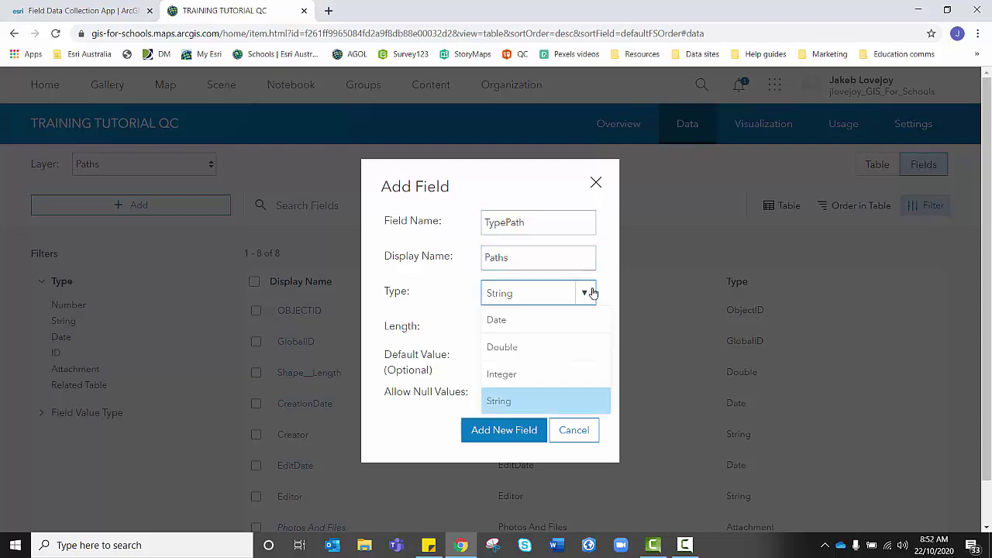
left_click(552, 377)
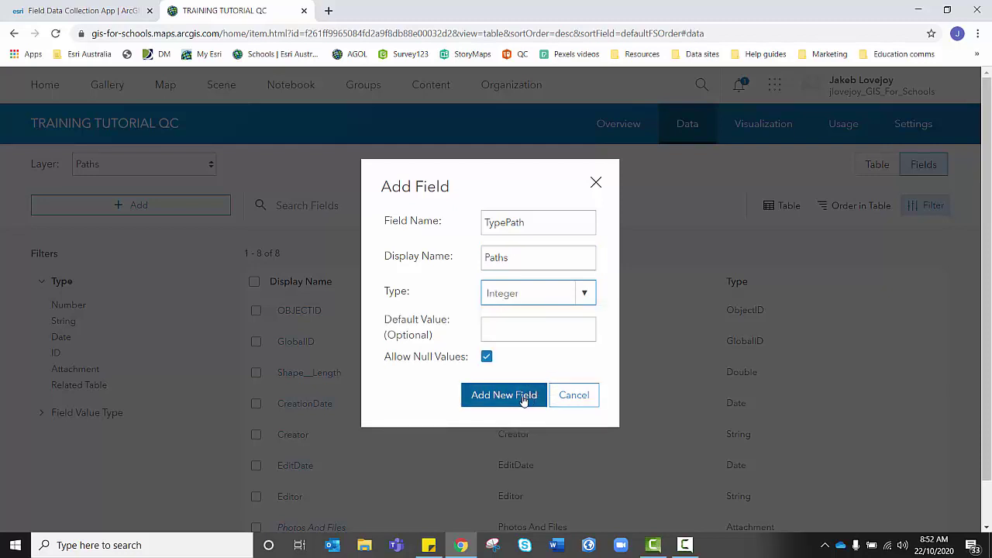
left_click(524, 397)
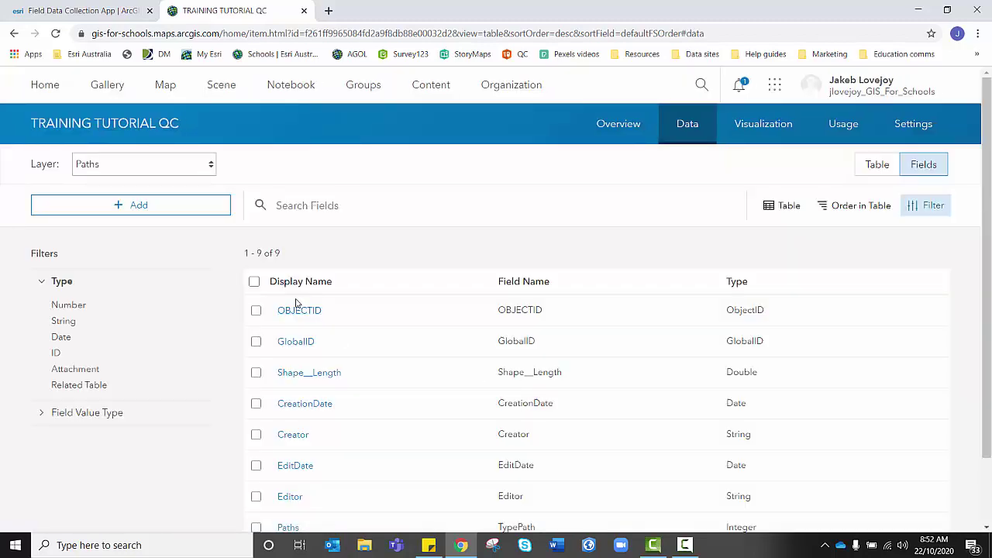
scroll(297, 314, "down", 1)
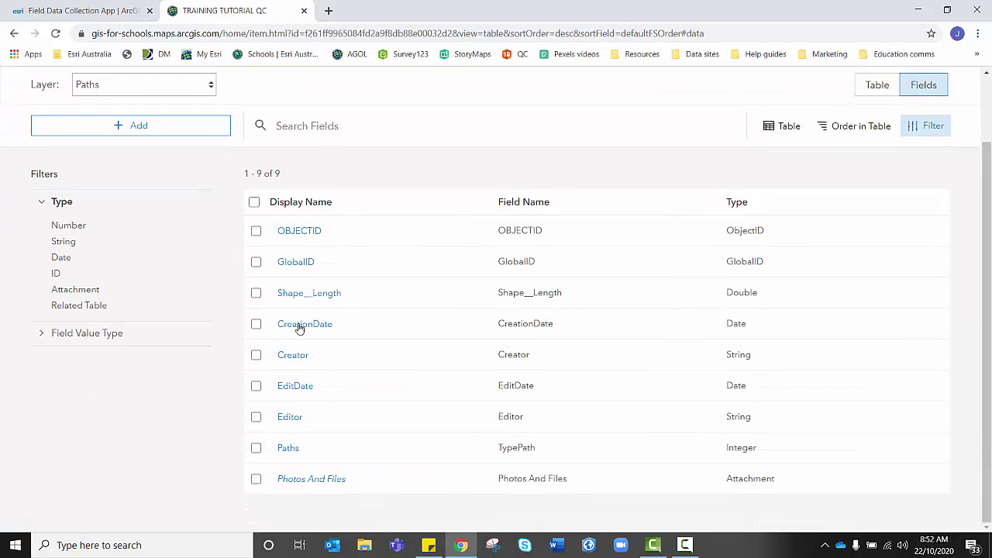
Step: Start a list of values for the Paths field with Bike path = 0
left_click(289, 450)
left_click(825, 234)
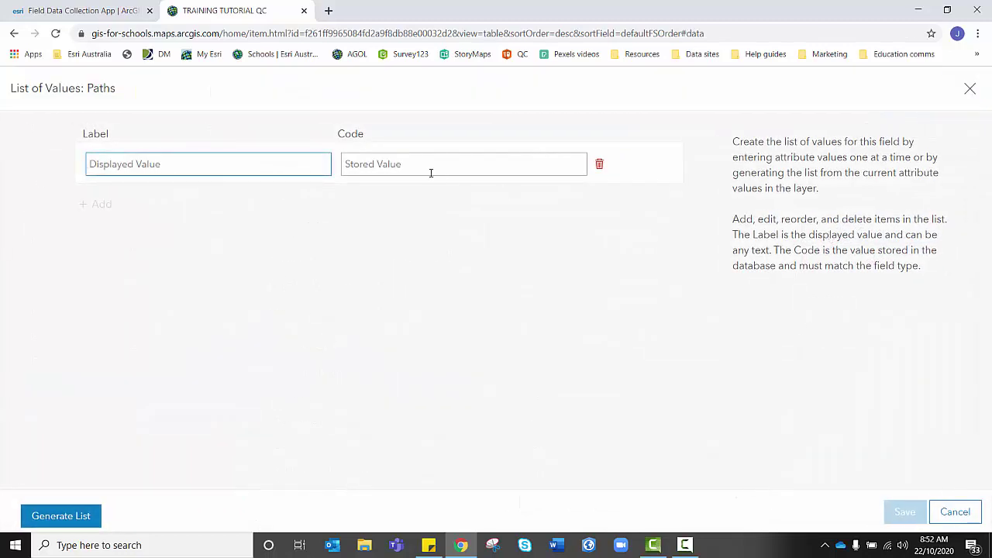
type("Bi")
key("BackSpace")
type("i")
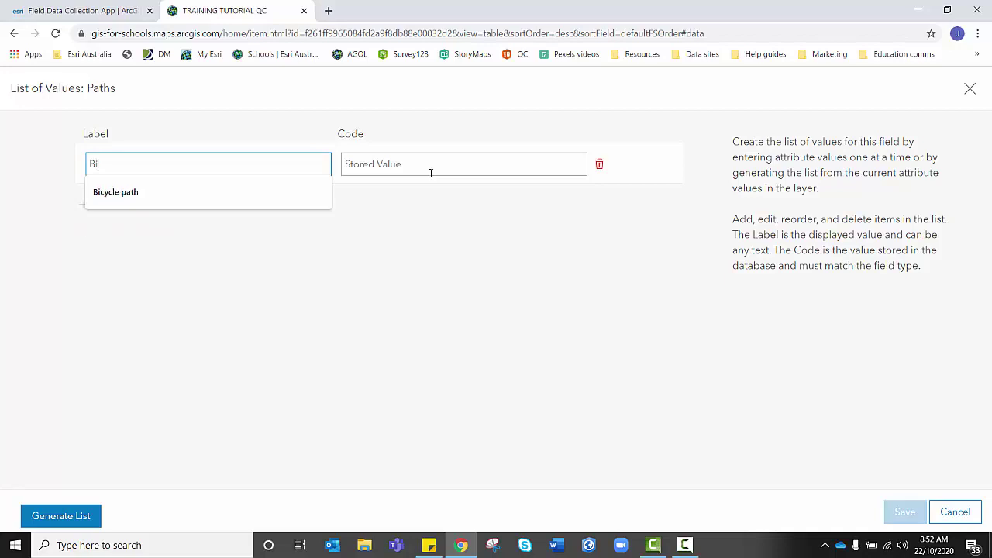
type("ke path")
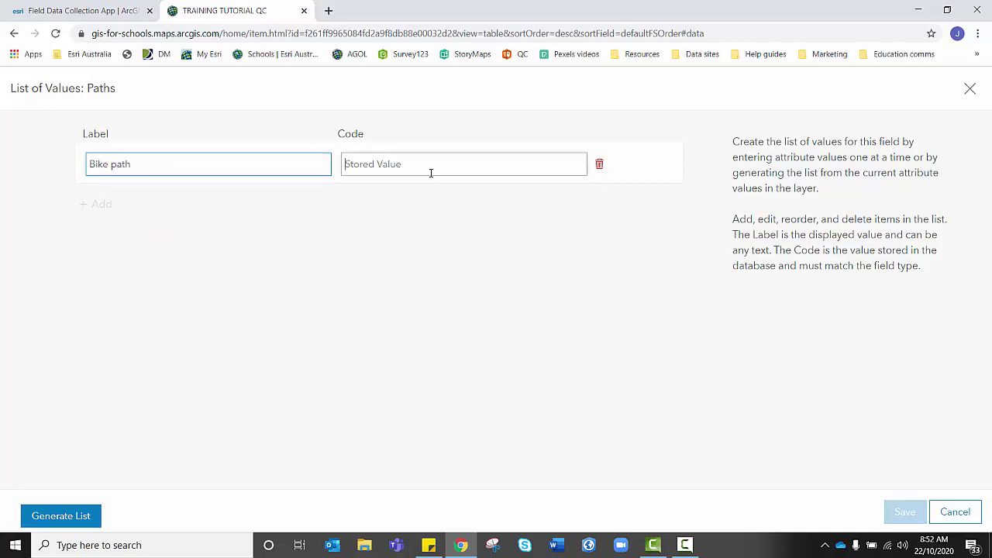
left_click(431, 164)
type("0")
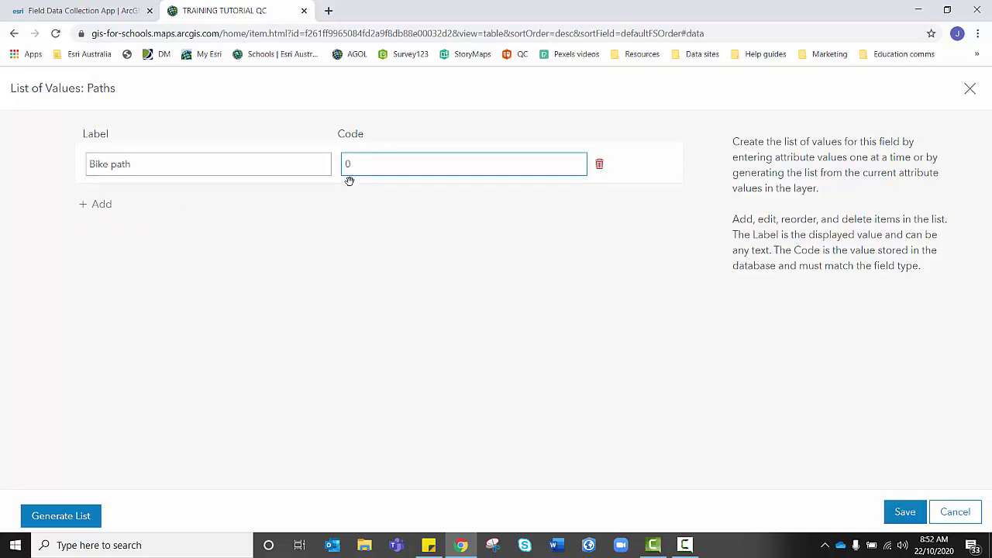
Step: Add a second list row: Walking path = 1
left_click(102, 204)
left_click(104, 205)
type("Wal")
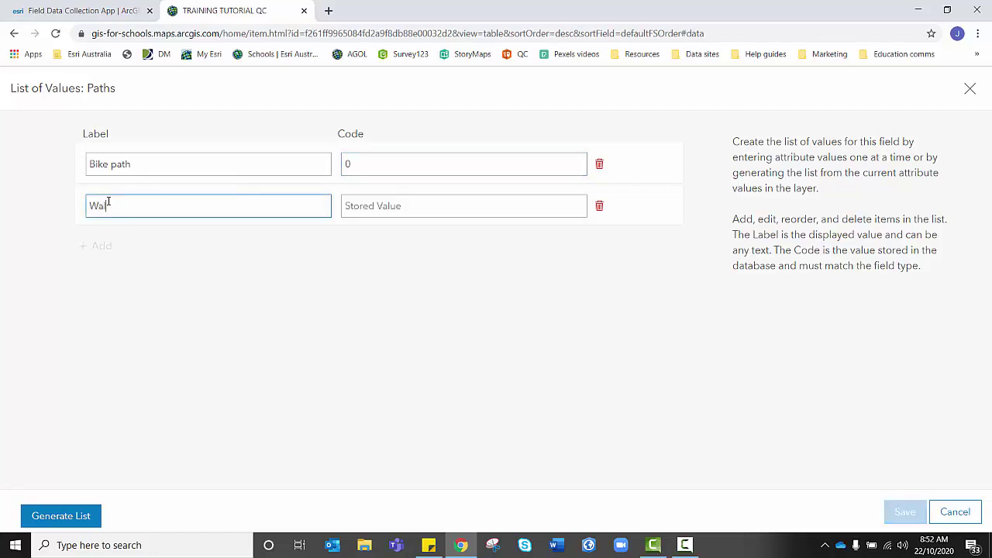
type("king path")
key("Tab")
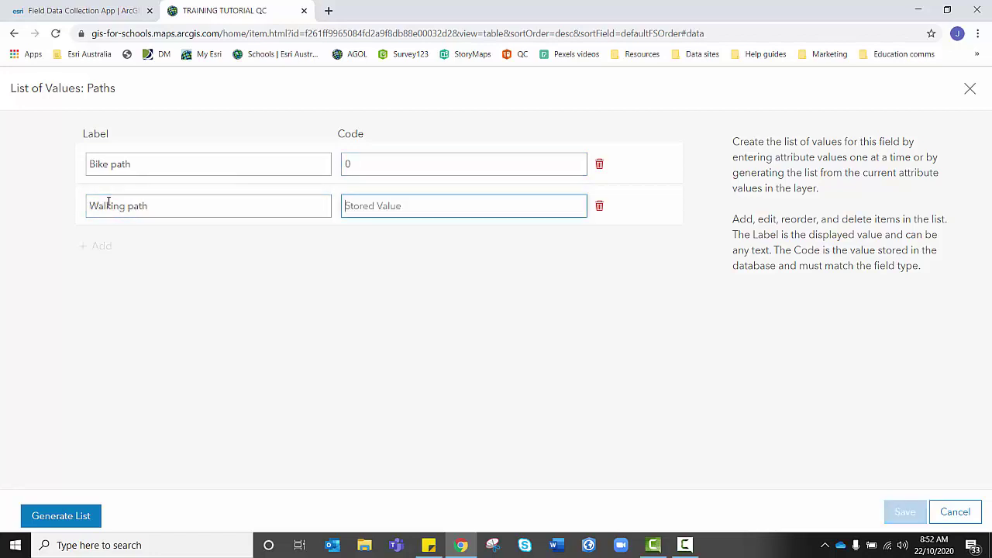
type("1")
Step: Add a third row, Trails = 2, and save the Paths list of values
left_click(84, 247)
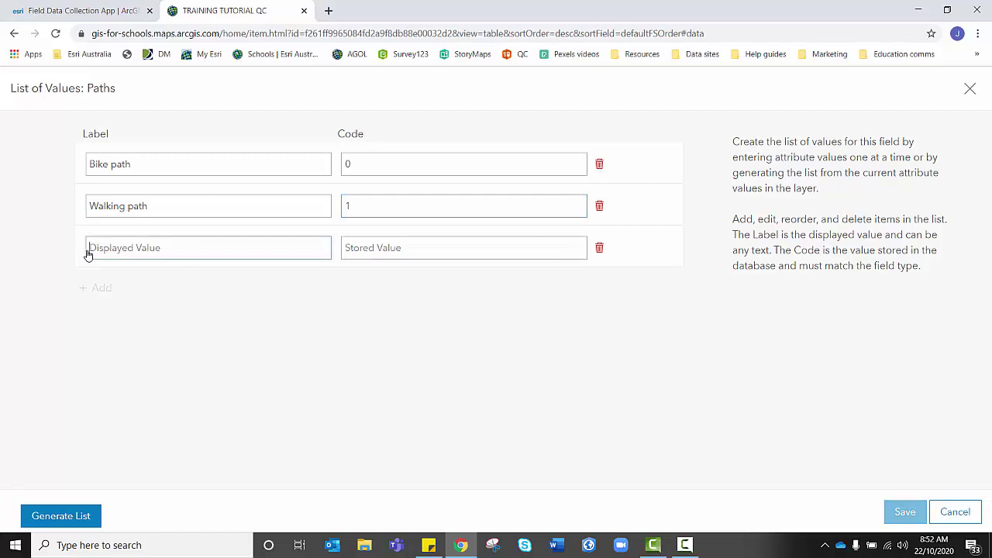
left_click(123, 237)
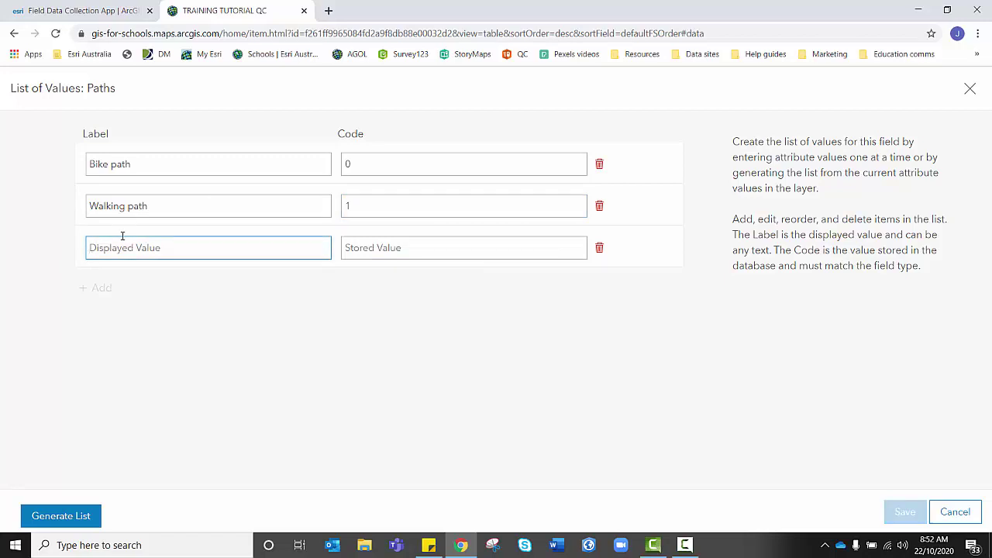
type("Trails")
left_click(369, 248)
type("2")
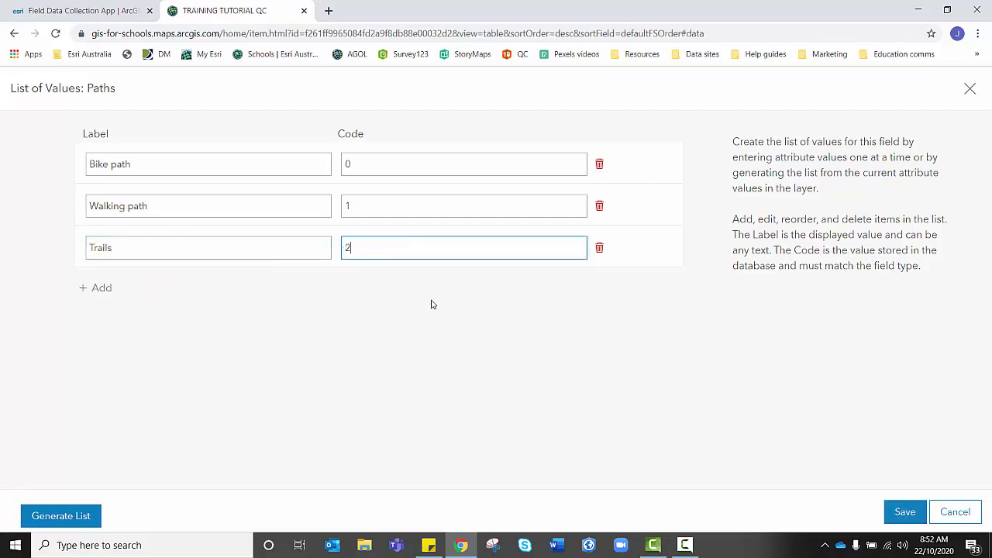
left_click(440, 308)
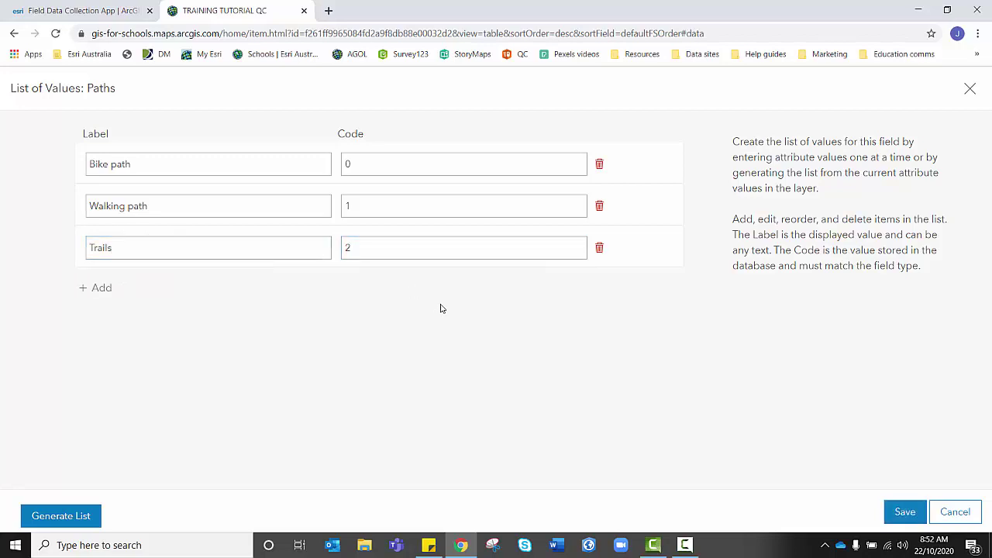
left_click(903, 515)
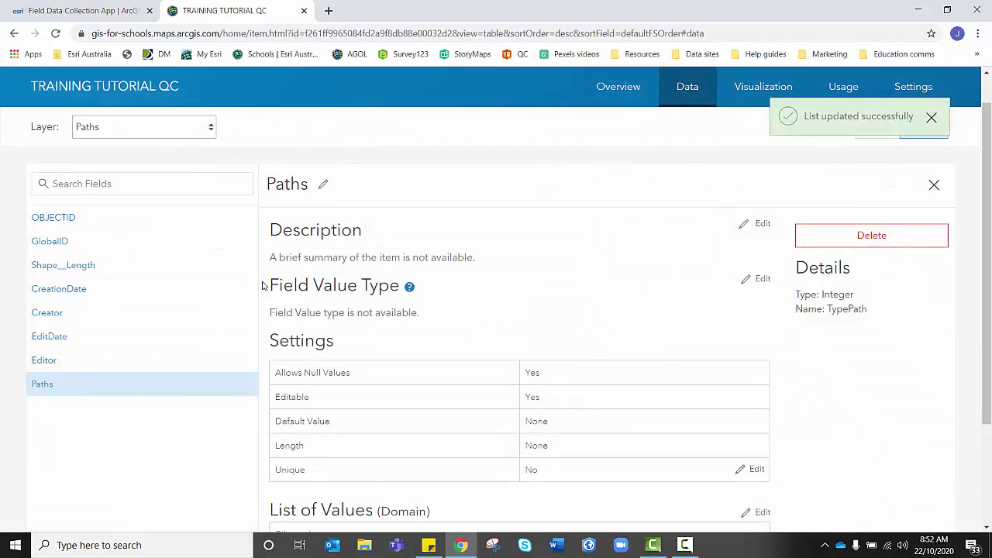
Step: Add a String field to Paths with field name and display name both 'Notes'
scroll(265, 286, "down", 1)
scroll(853, 232, "up", 2)
left_click(934, 224)
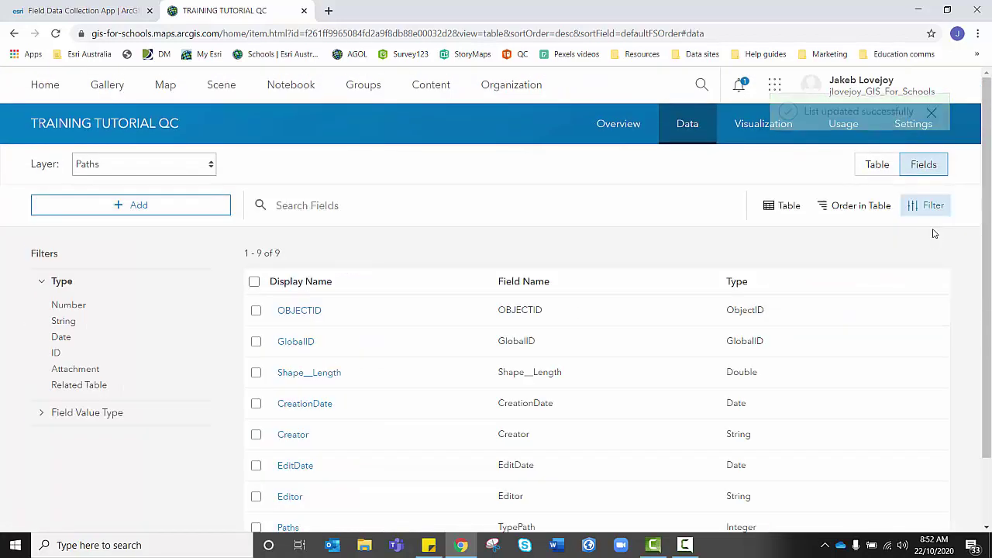
left_click(174, 208)
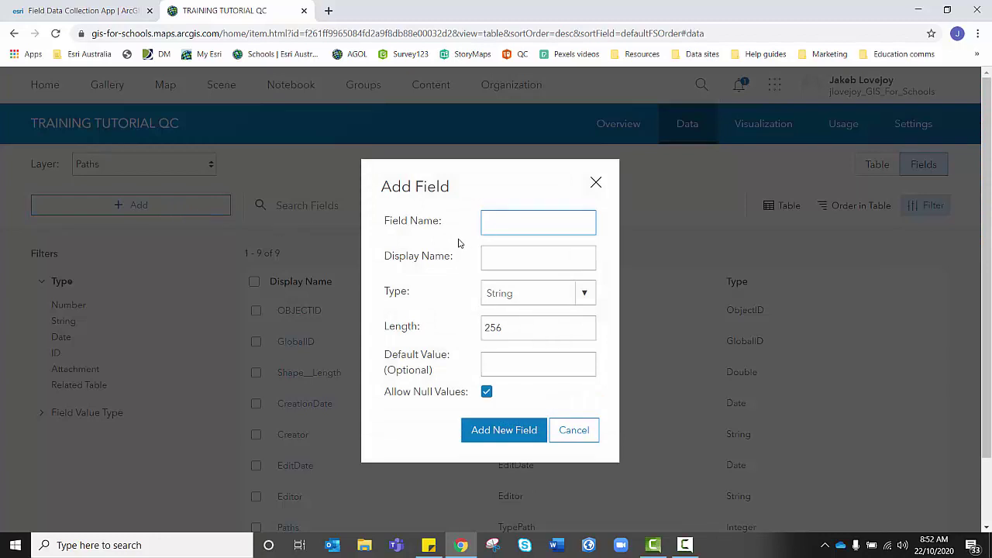
type("Notes")
key("Tab")
type("Notes")
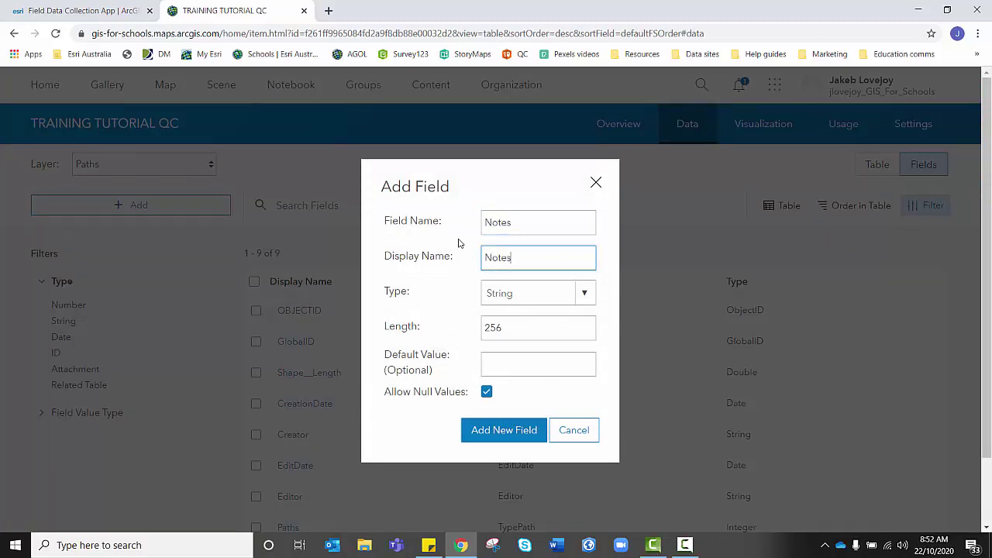
left_click(508, 429)
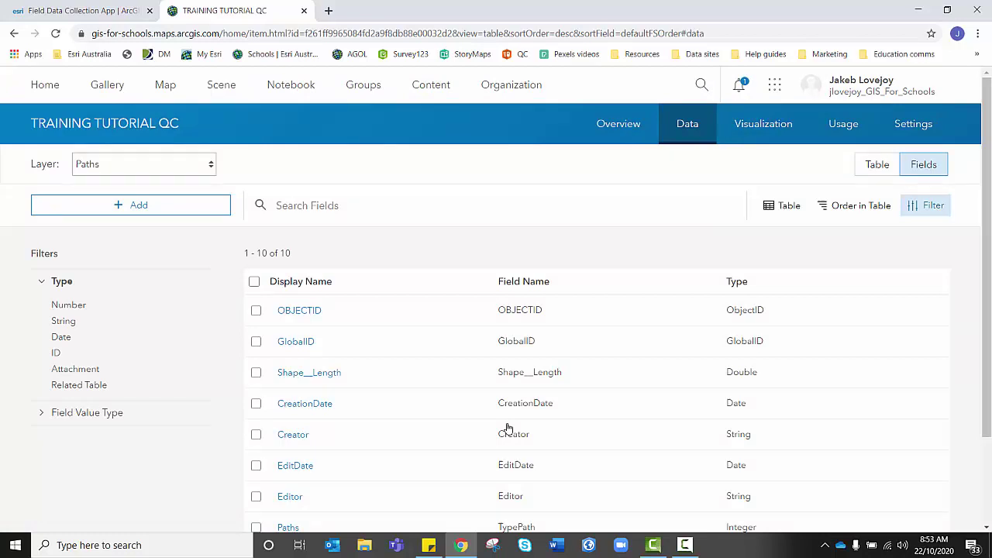
Step: Switch to the Fields, courts, grassed areas layer and begin adding fields to it
left_click(212, 165)
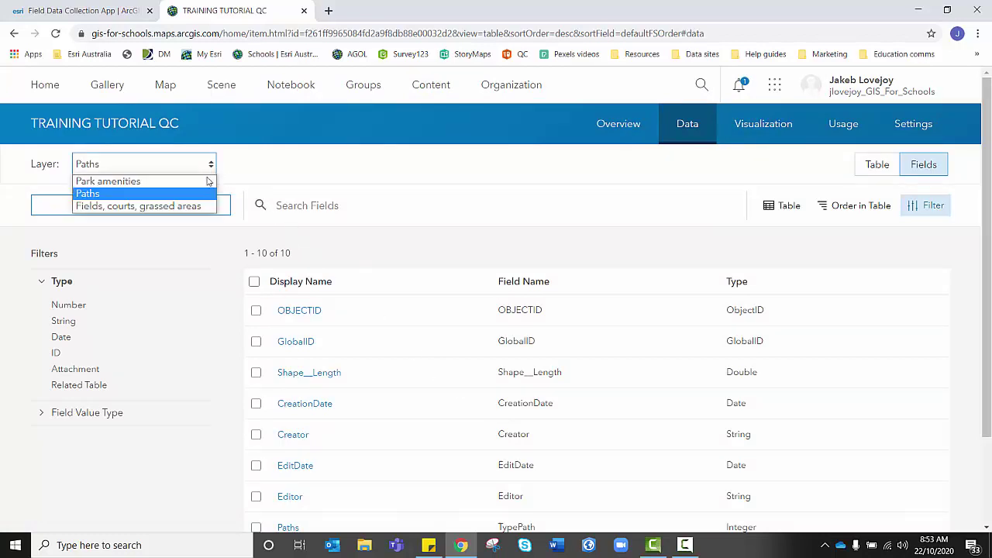
left_click(197, 206)
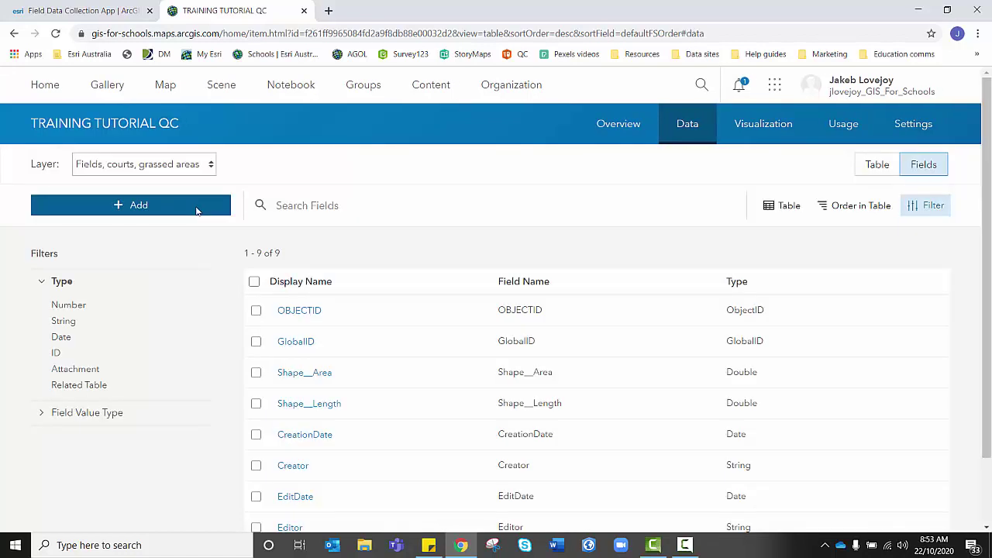
left_click(197, 207)
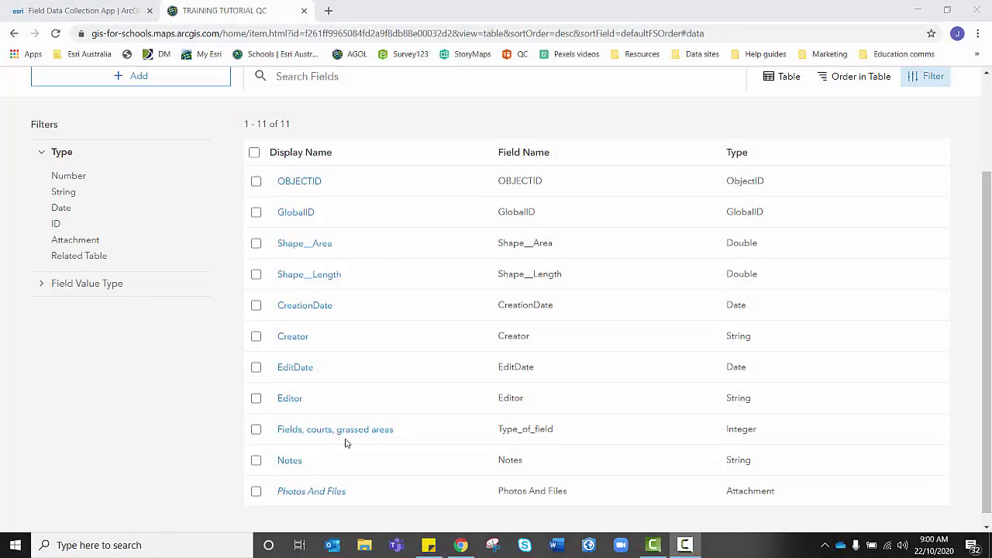
scroll(542, 449, "up", 3)
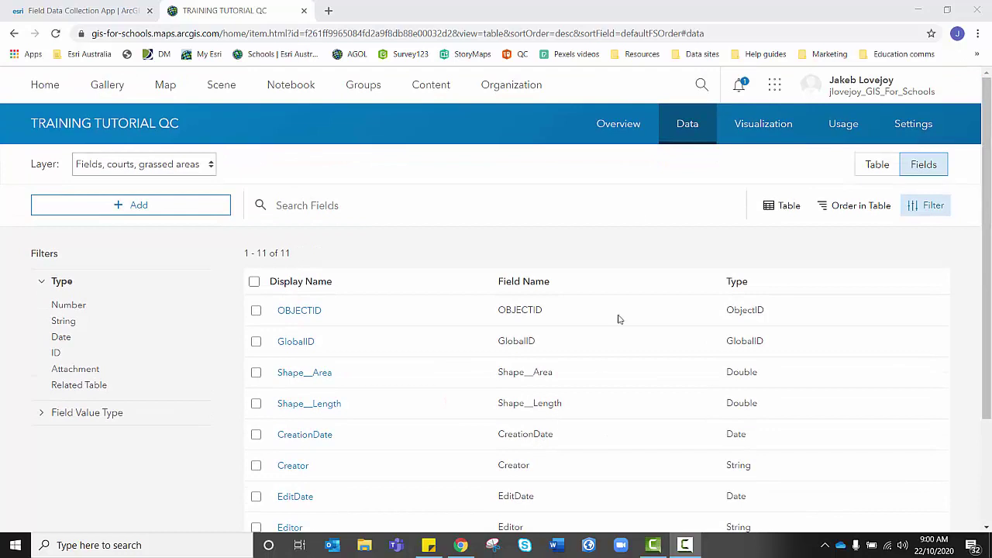
Step: Rename the Park amenities layer, dropping the 'TRAINING TUTORIAL QC - ' prefix
left_click(625, 136)
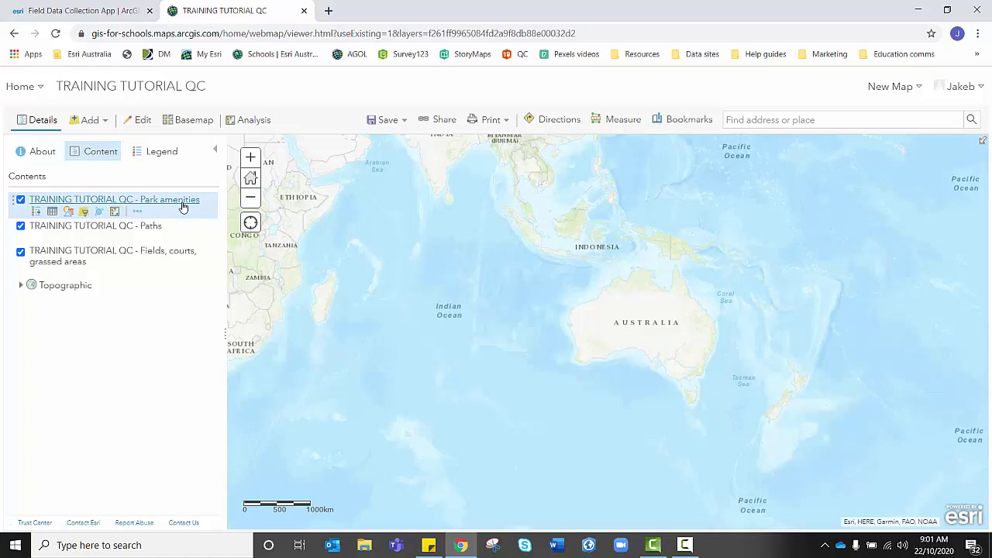
left_click(138, 212)
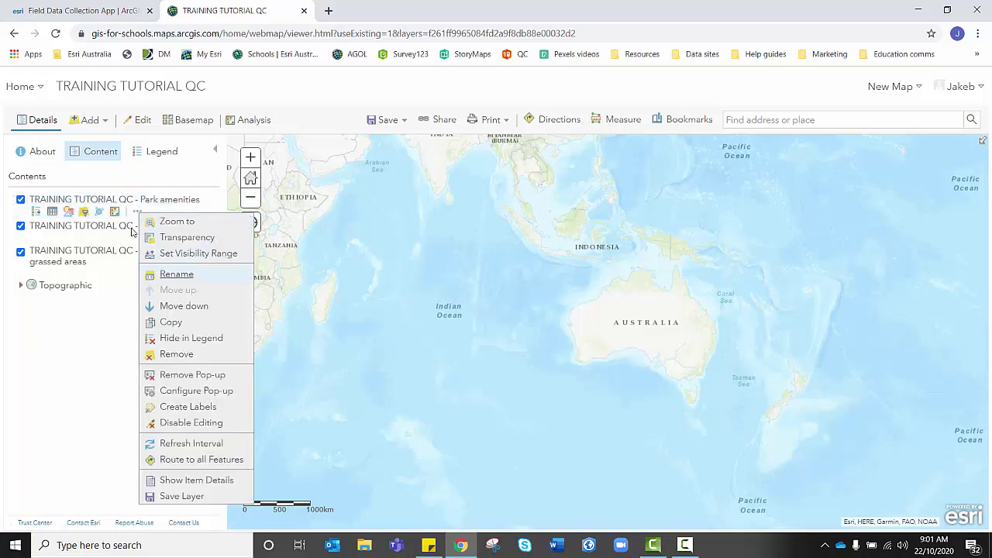
left_click(176, 275)
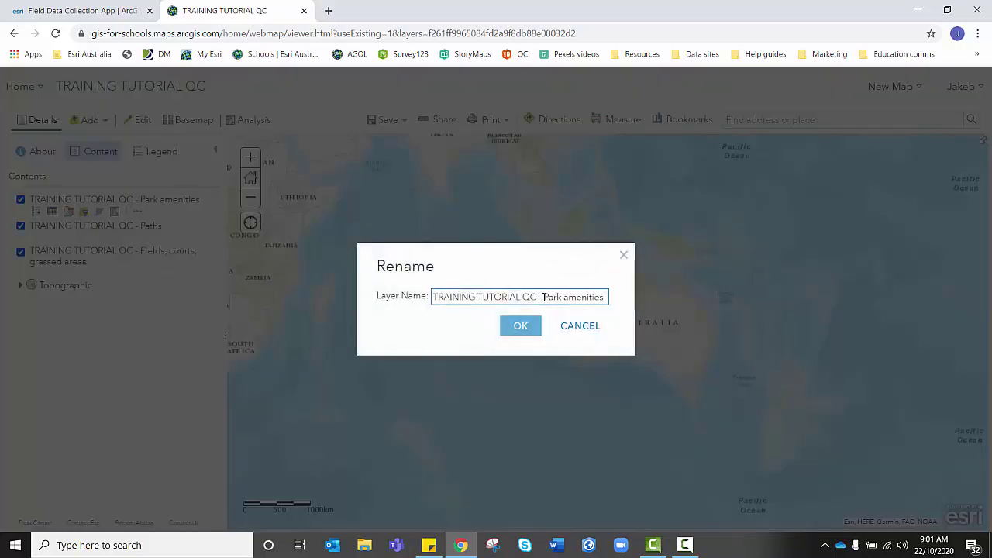
left_click_drag(545, 297, 398, 297)
key("BackSpace")
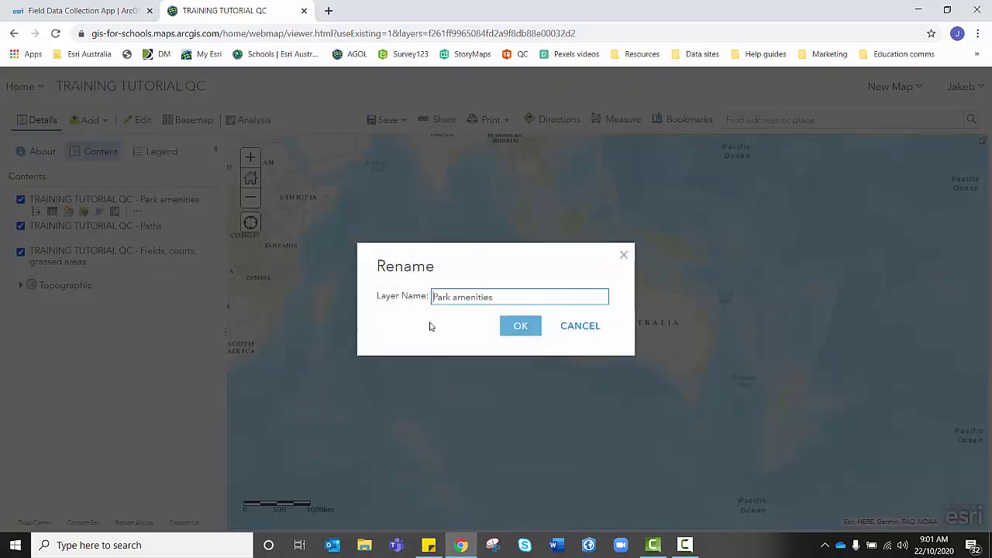
left_click(518, 325)
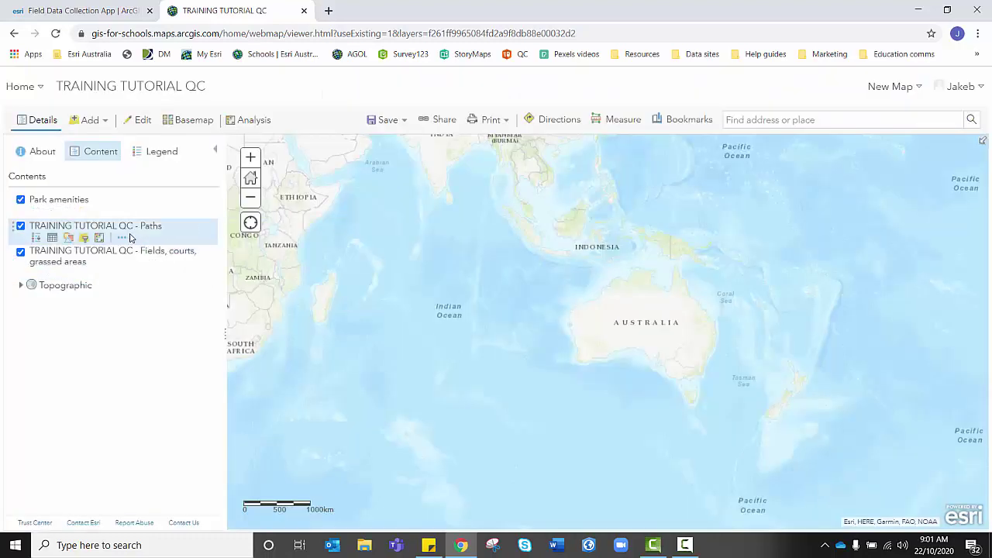
Step: Rename the Paths layer to just 'Paths'
left_click(124, 237)
left_click(170, 306)
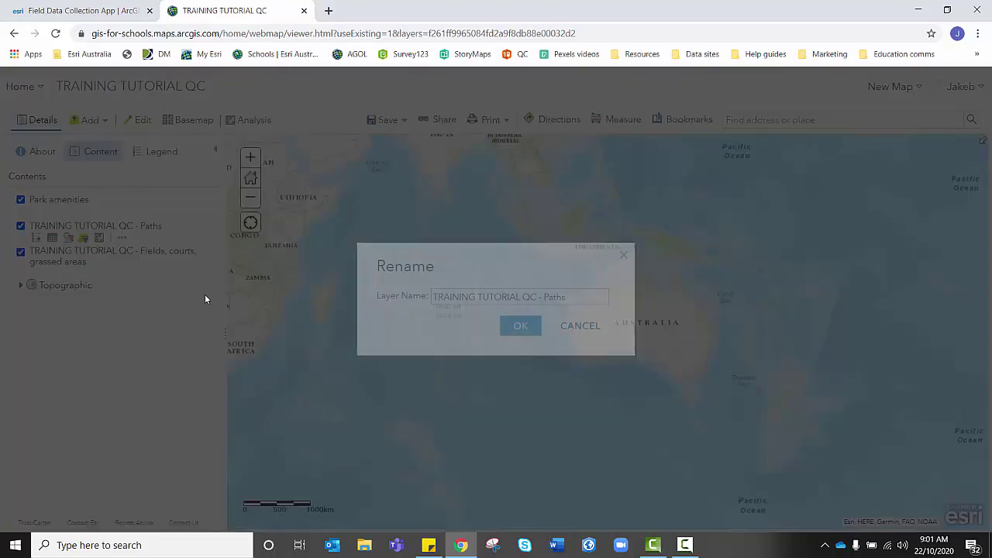
left_click_drag(543, 297, 379, 300)
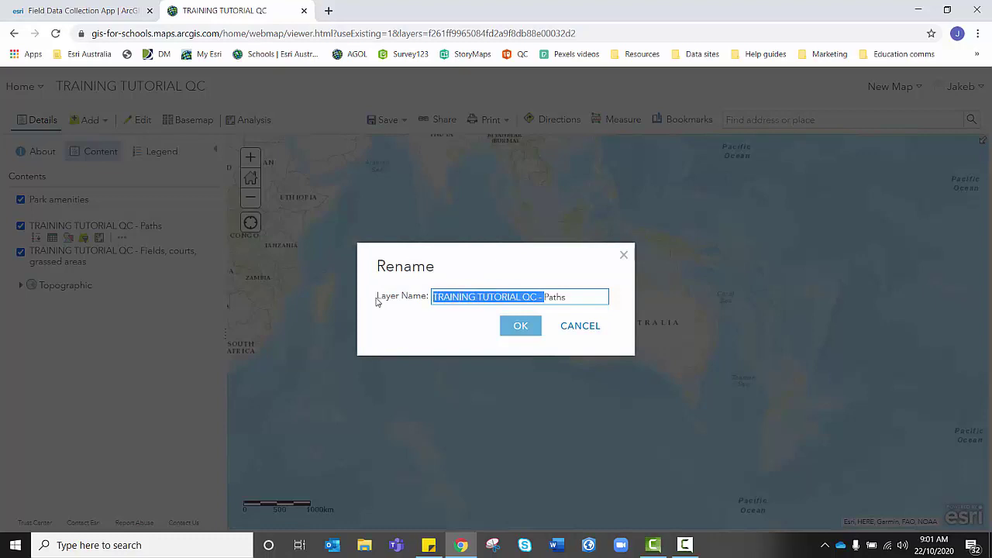
key("BackSpace")
left_click(520, 326)
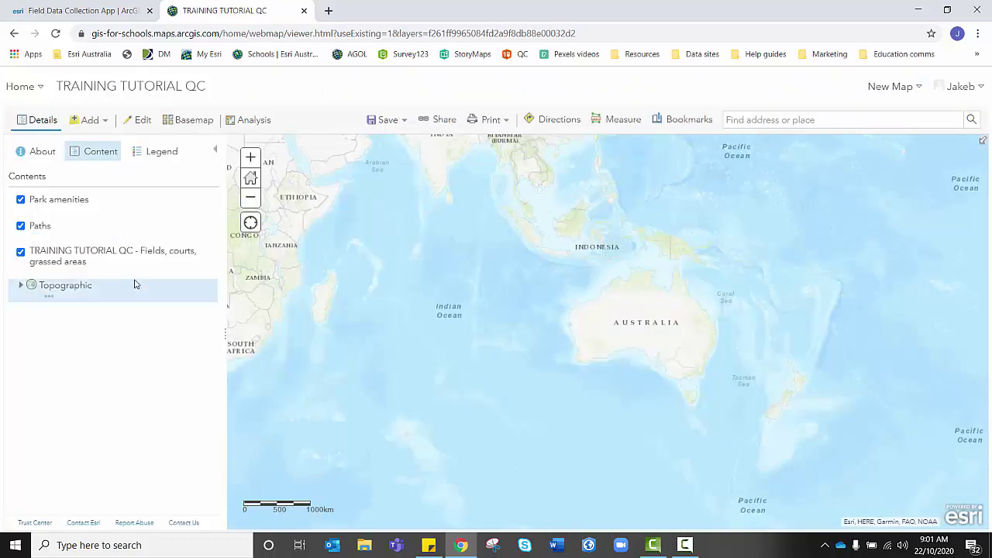
Step: Rename the fields layer to just 'Fields, courts, grassed areas'
left_click(122, 272)
left_click(161, 334)
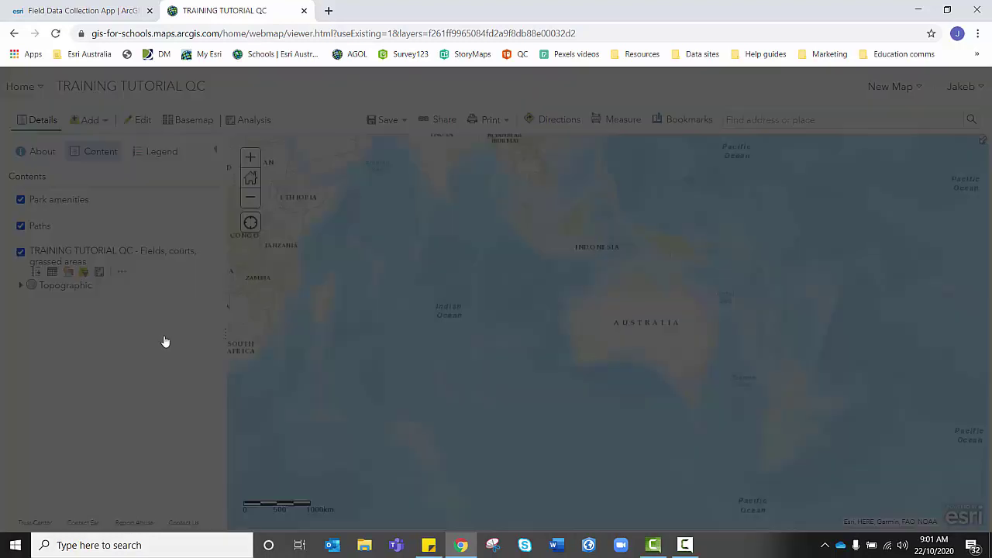
left_click_drag(545, 297, 445, 317)
key("BackSpace")
left_click(511, 327)
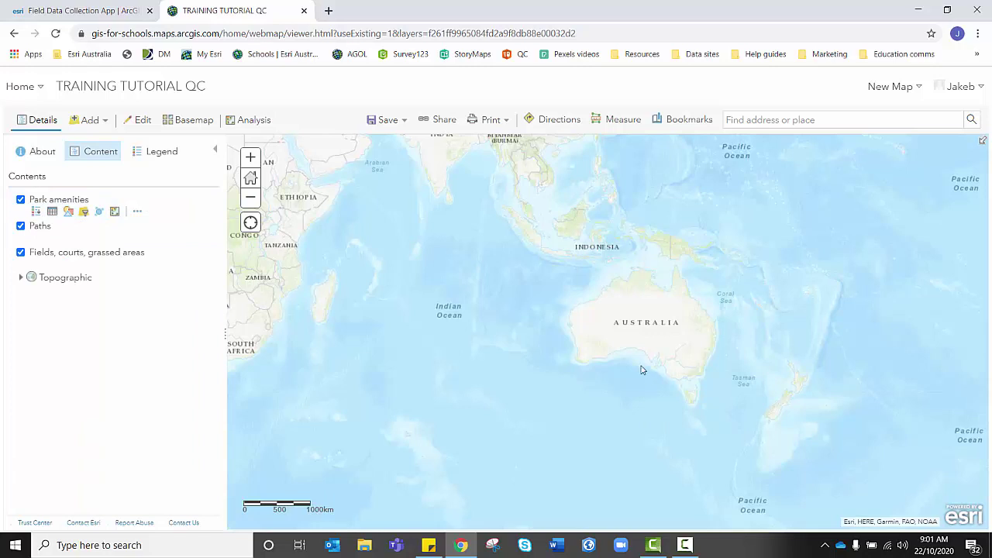
Step: Save the web map as TRAINING TUTORIAL QC MAP with the tag Data collection
left_click(388, 121)
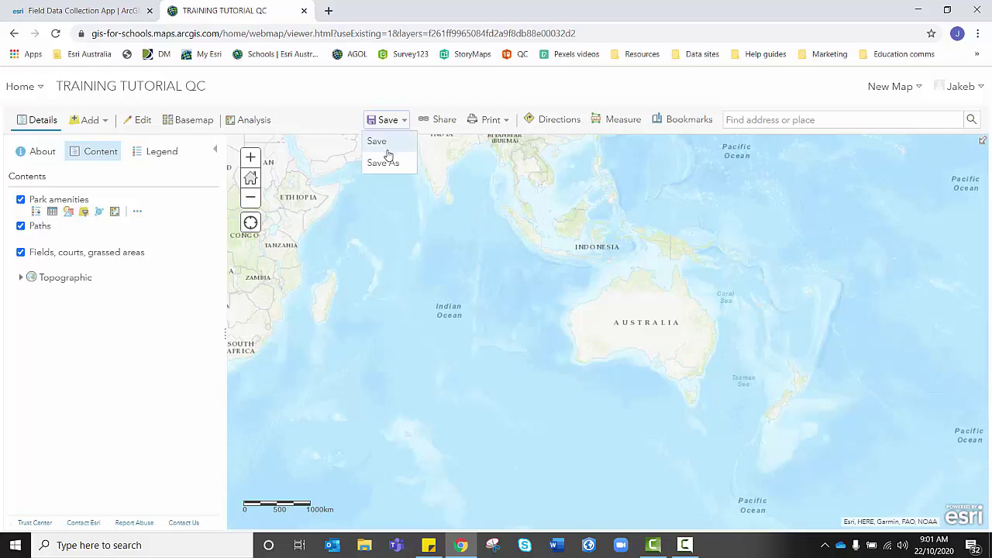
left_click(388, 161)
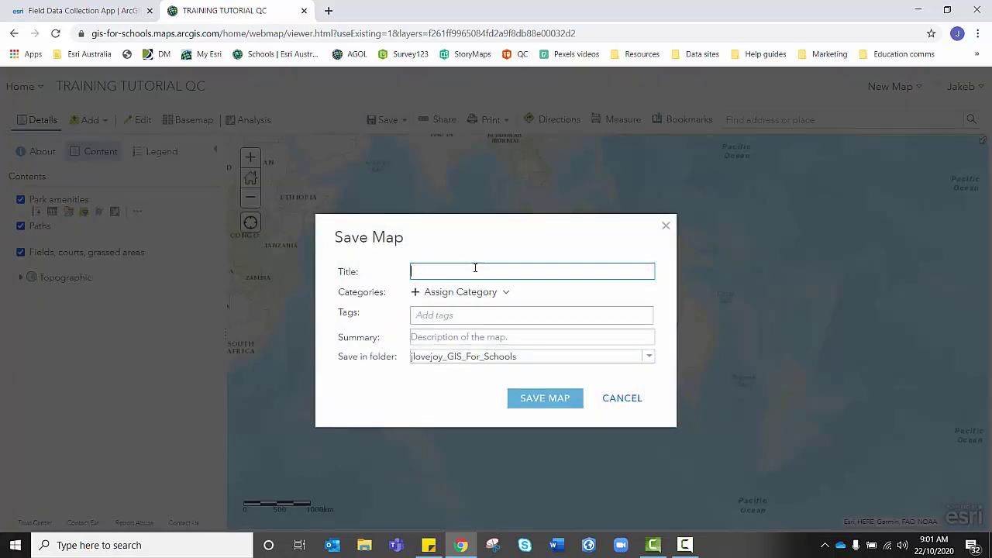
type("TRAINING TUTORIAL CQ")
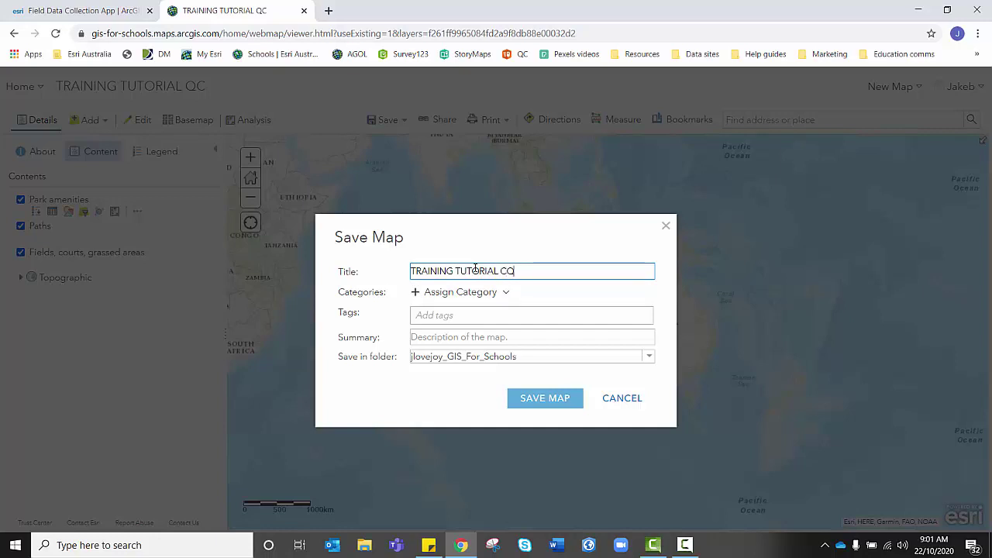
key("BackSpace")
key("BackSpace")
type("QC MAP")
left_click(473, 318)
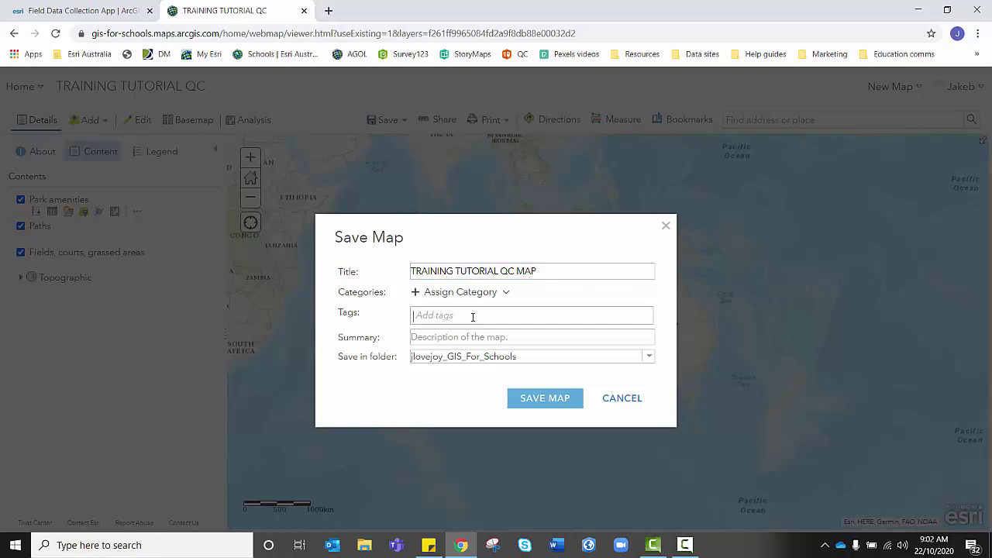
type("Data")
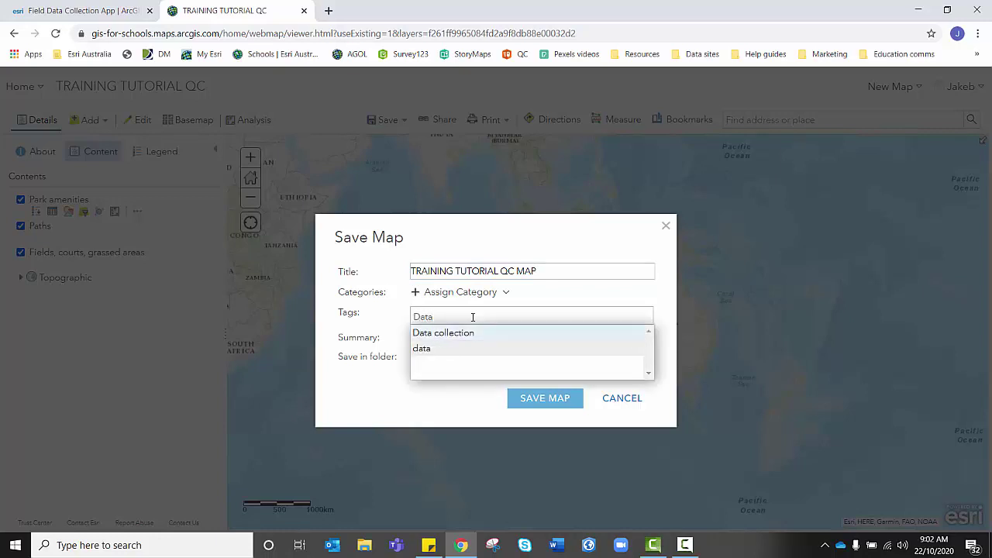
left_click(468, 333)
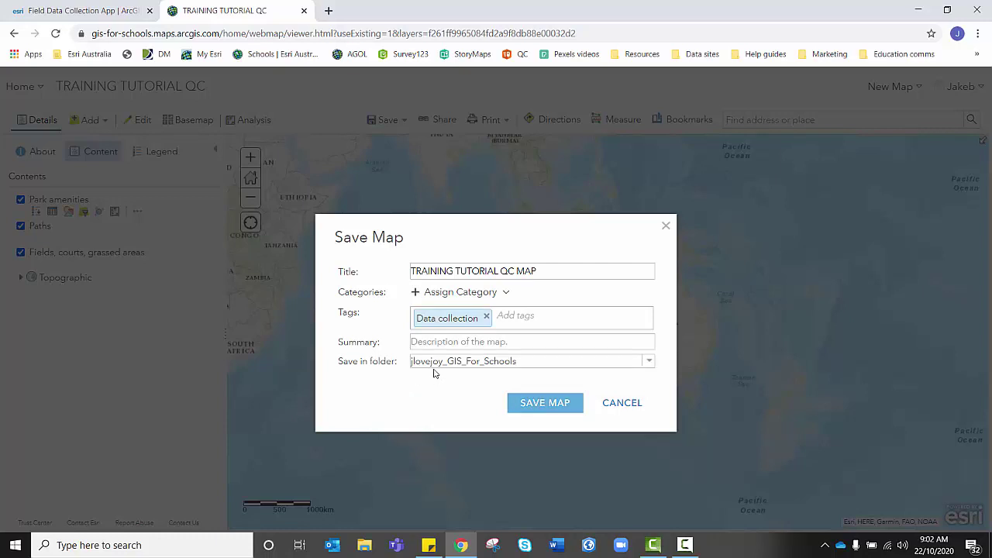
left_click(535, 405)
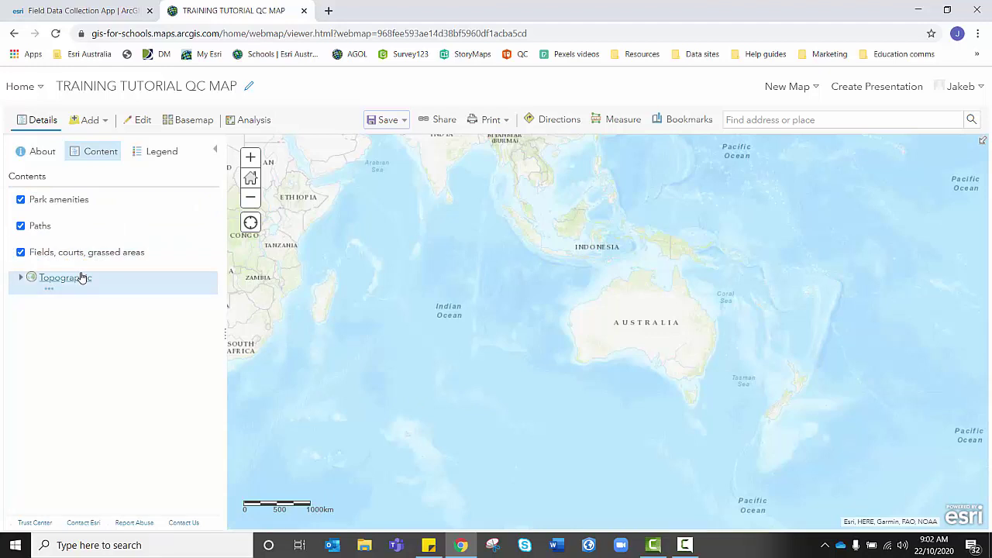
Step: Style the fields layer by its Fields, courts, grassed areas attribute as unique types
mouse_move(73, 266)
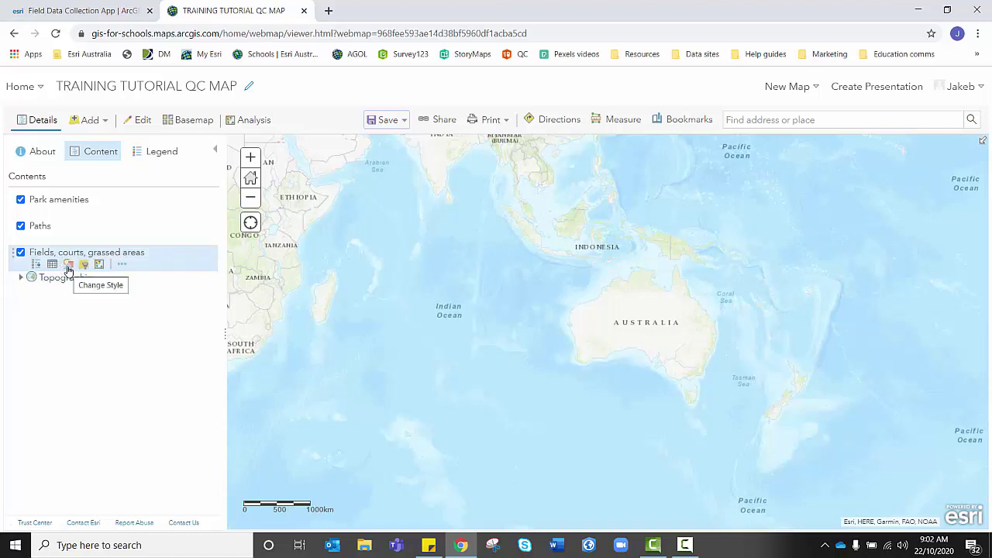
left_click(68, 267)
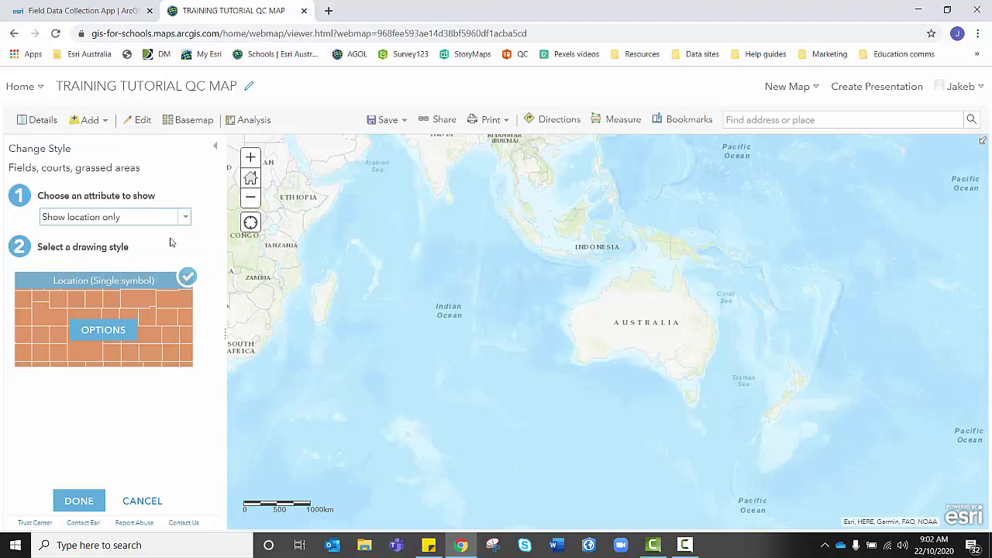
left_click(121, 222)
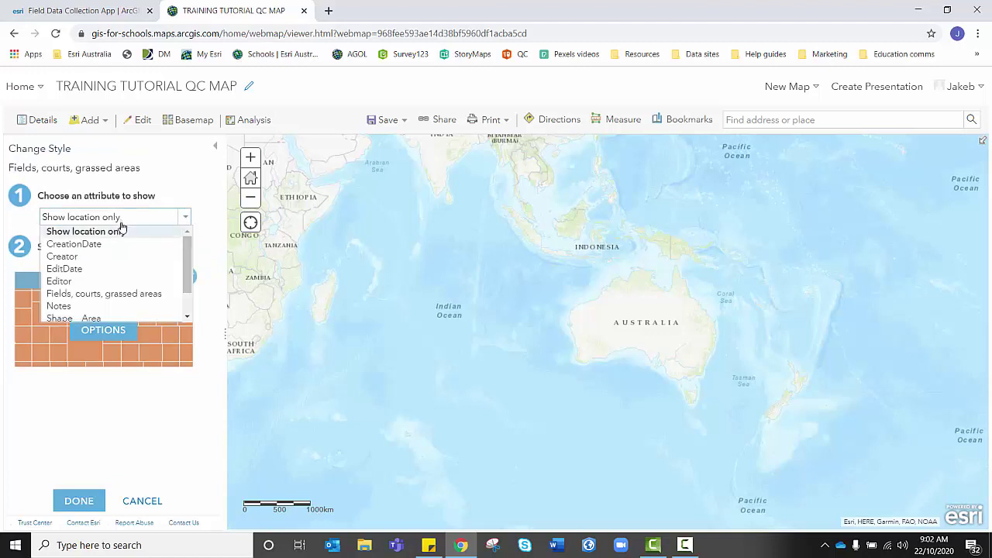
left_click(117, 294)
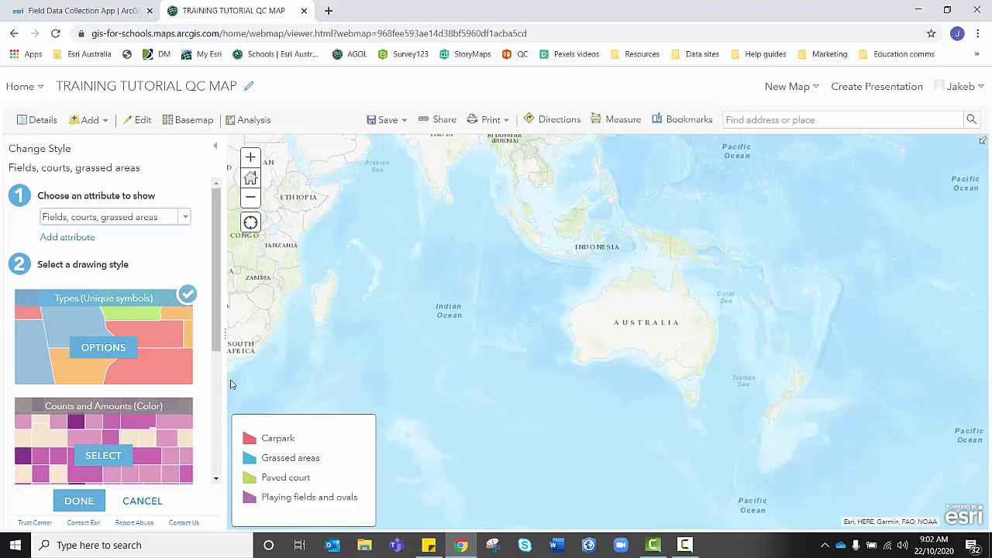
mouse_move(84, 302)
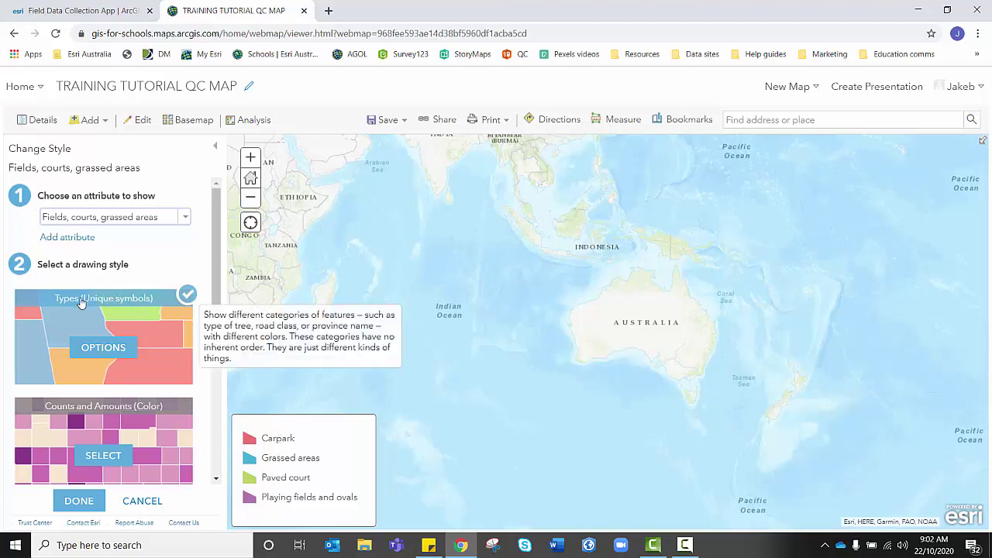
left_click(107, 347)
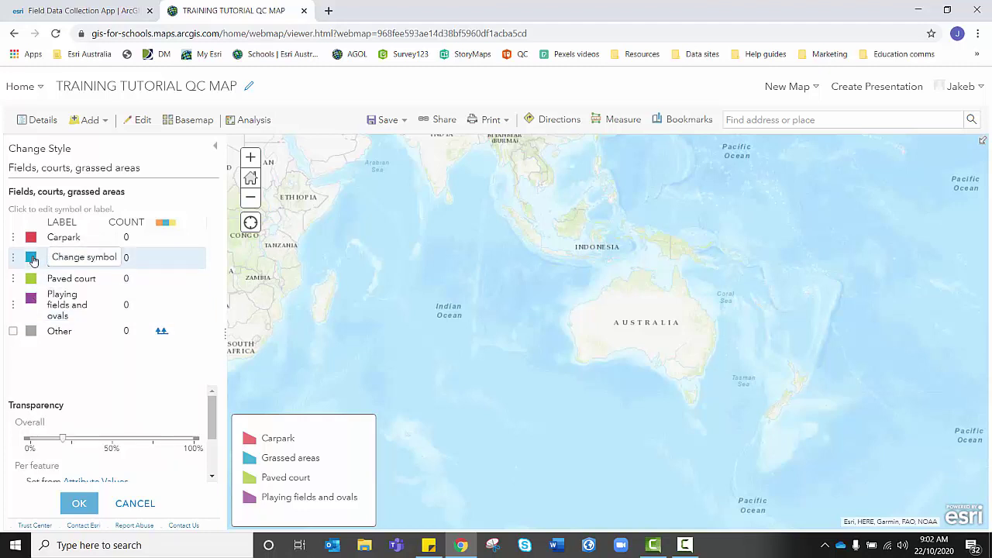
Step: Colour Grassed areas yellow-green and Paved court light blue
left_click(32, 259)
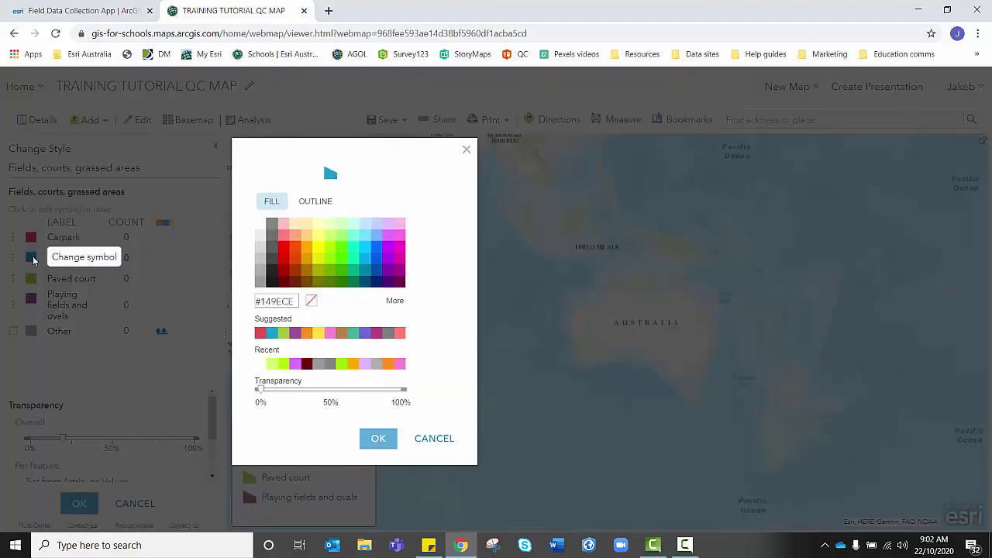
left_click(343, 253)
left_click(331, 255)
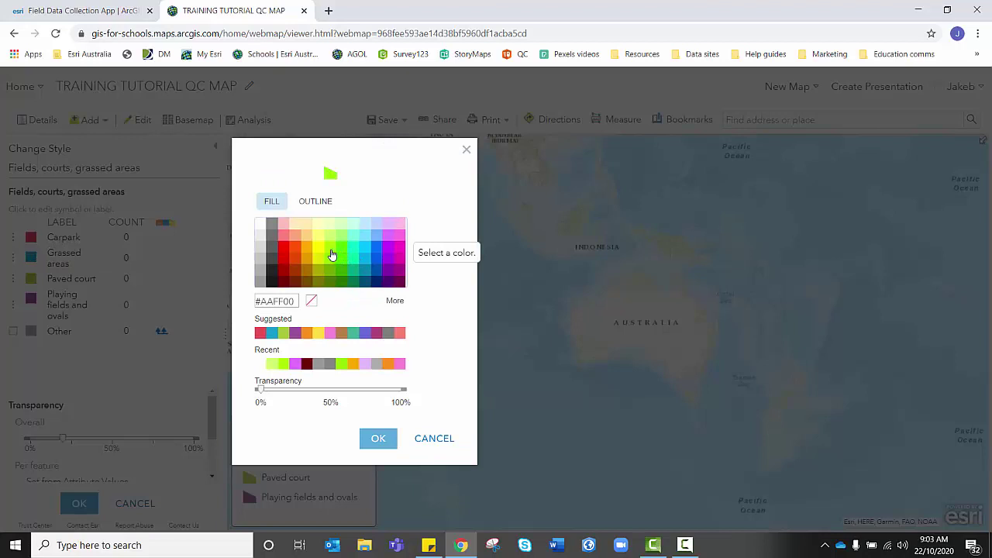
left_click(375, 439)
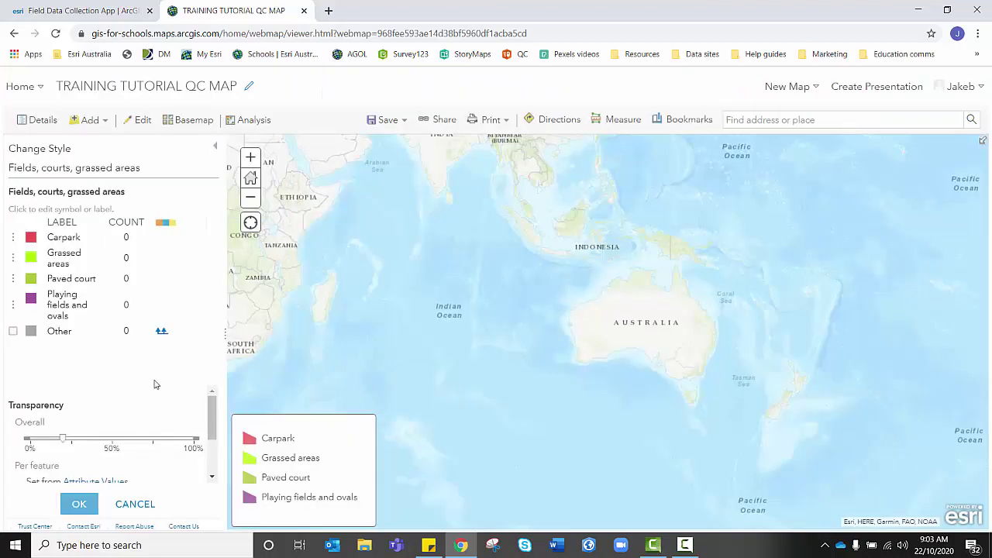
left_click(31, 278)
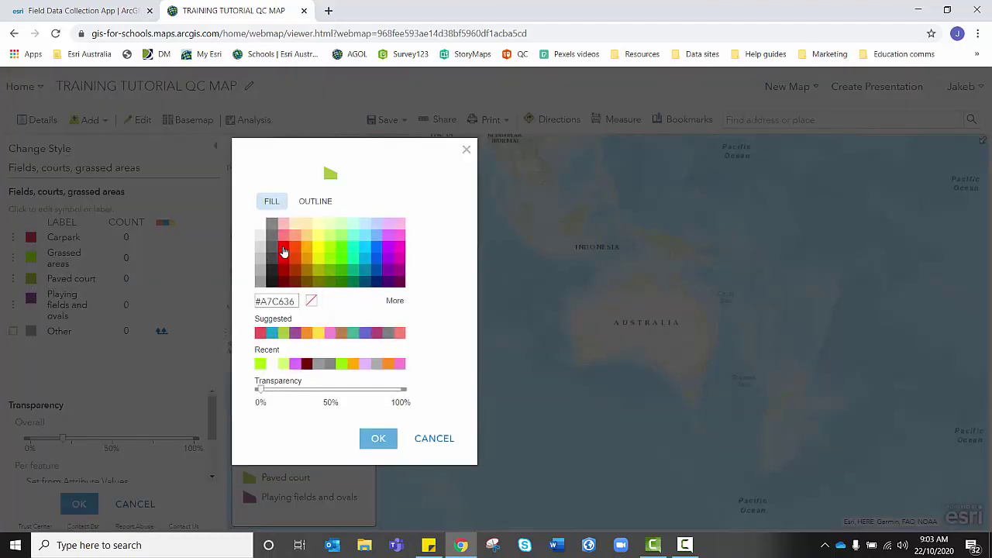
left_click(366, 224)
left_click(366, 236)
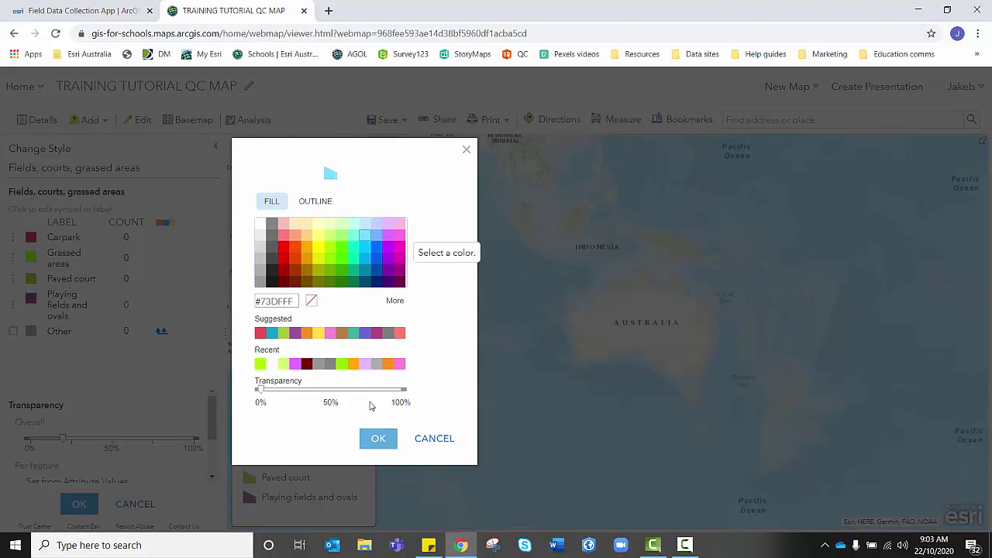
left_click(378, 437)
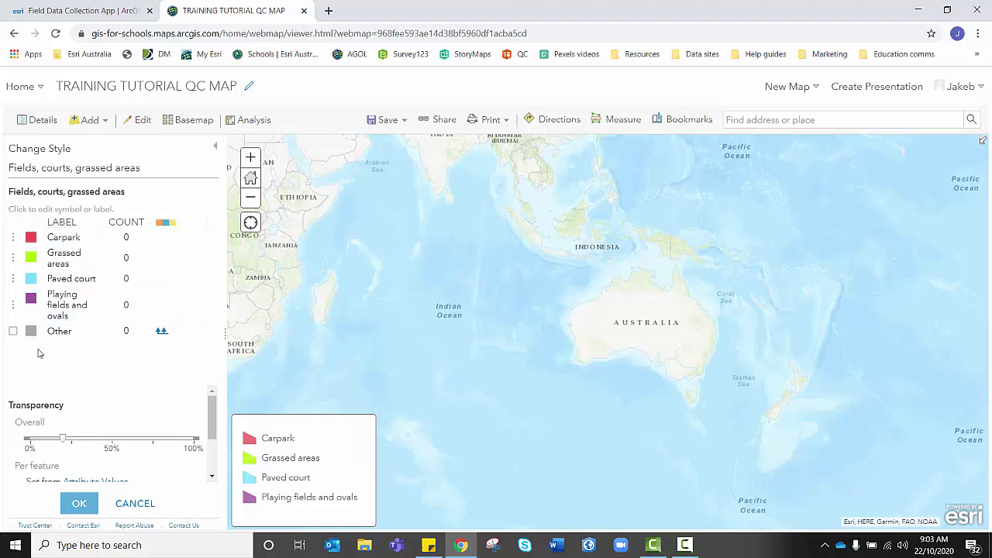
Step: Colour Playing fields and ovals dark green (#267300) and apply the category symbols
left_click(31, 298)
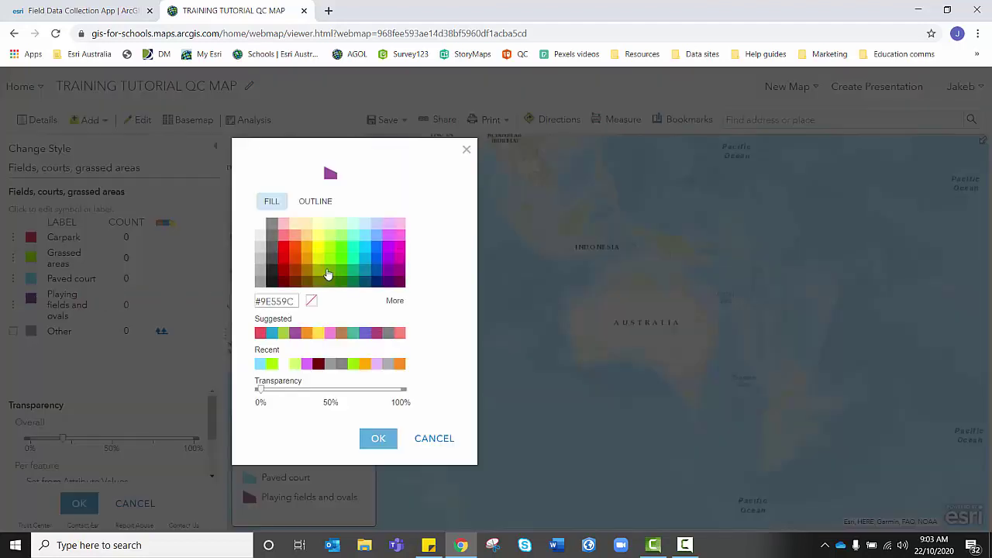
left_click(343, 287)
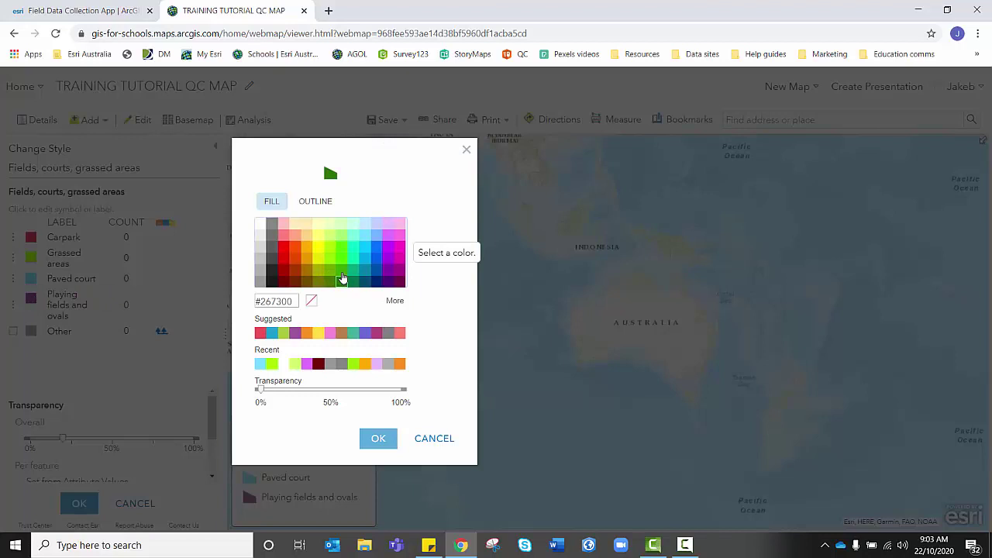
left_click(375, 438)
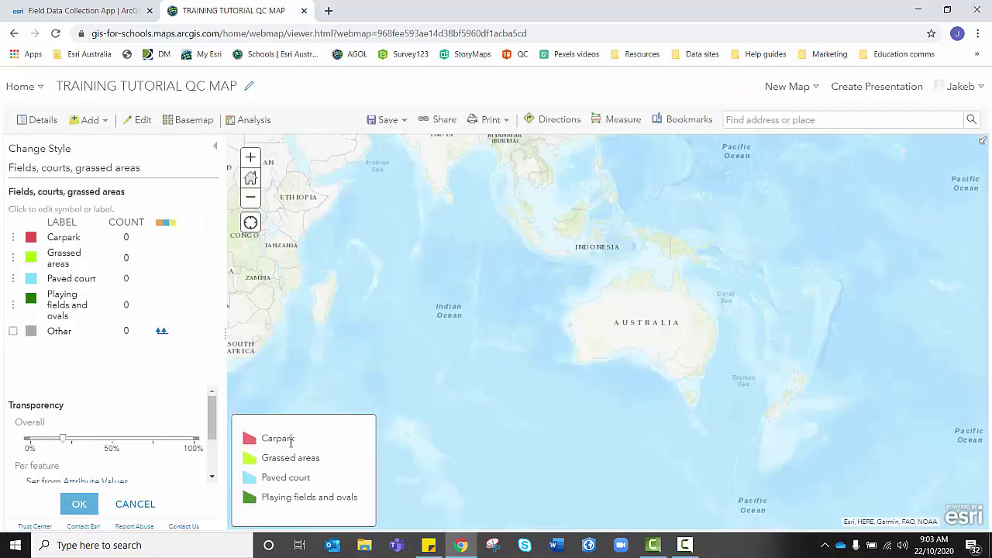
left_click(84, 505)
left_click(88, 506)
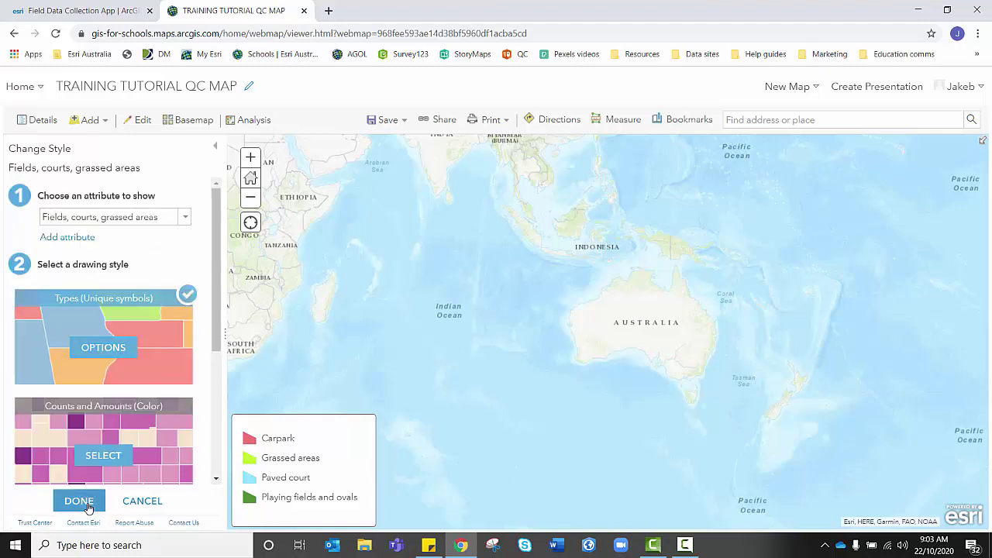
Step: Save the feature templates for the Fields, courts, grassed areas layer
left_click(79, 501)
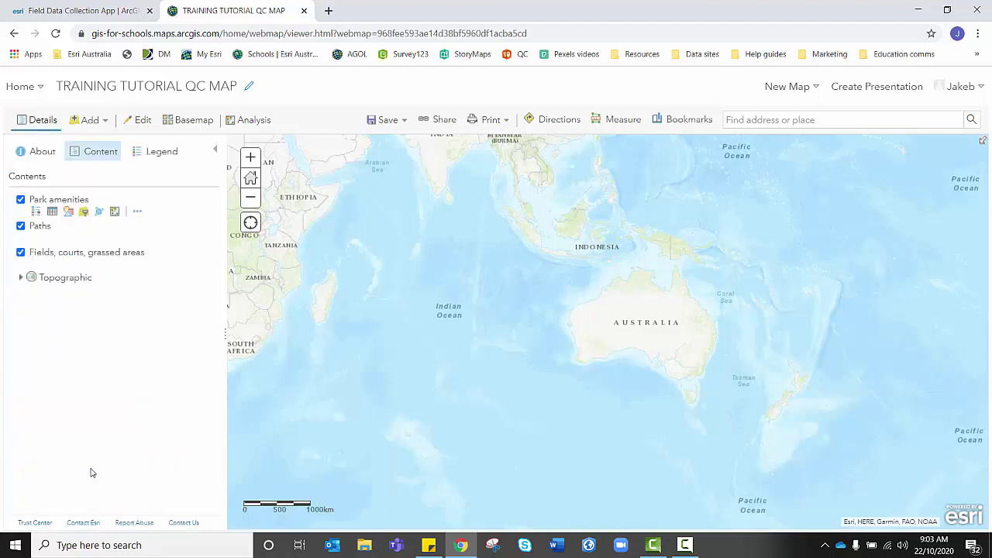
left_click(143, 120)
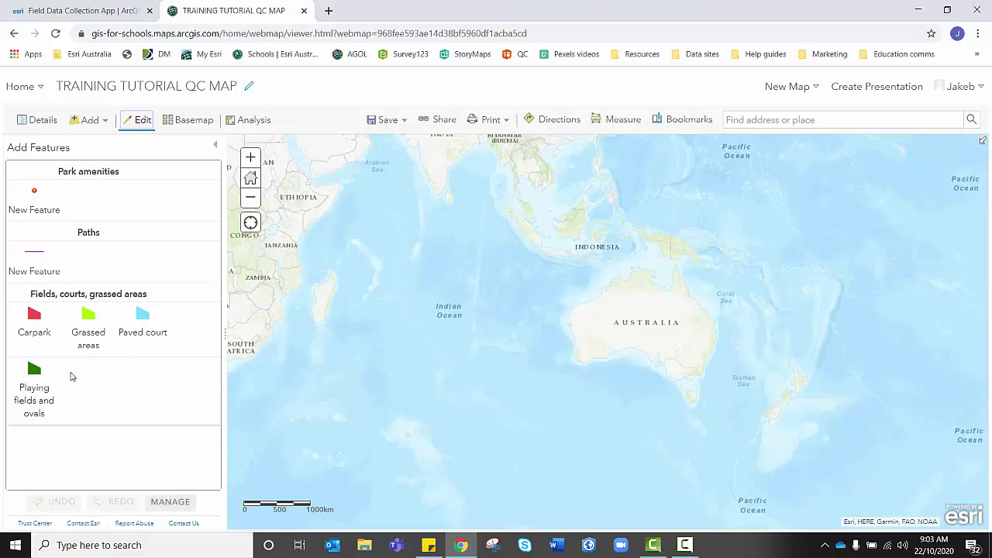
left_click(178, 503)
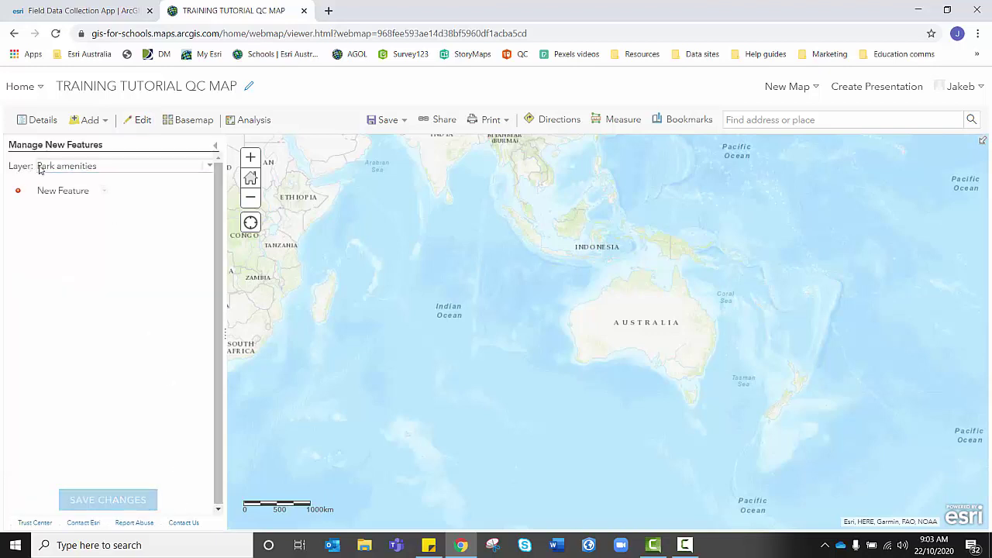
left_click(59, 167)
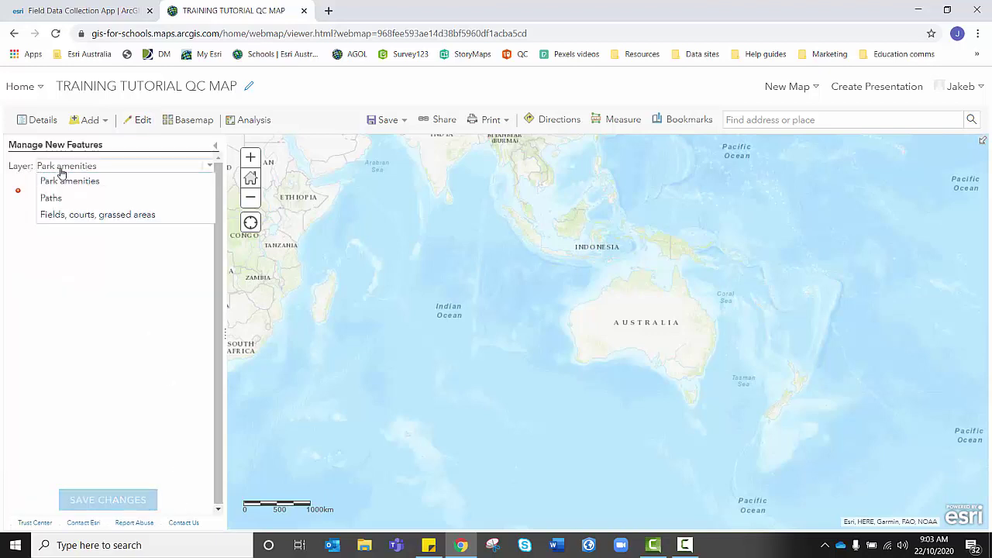
left_click(61, 217)
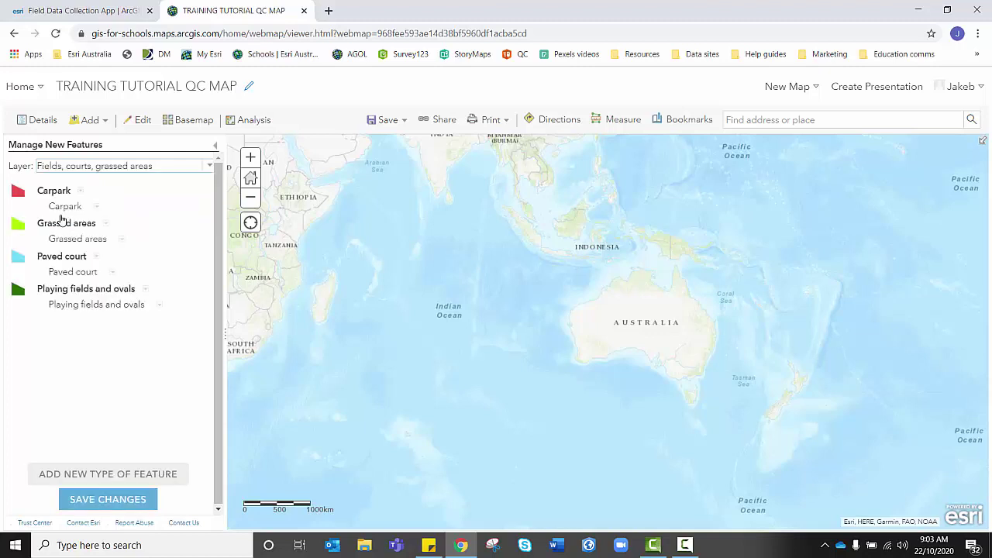
left_click(81, 498)
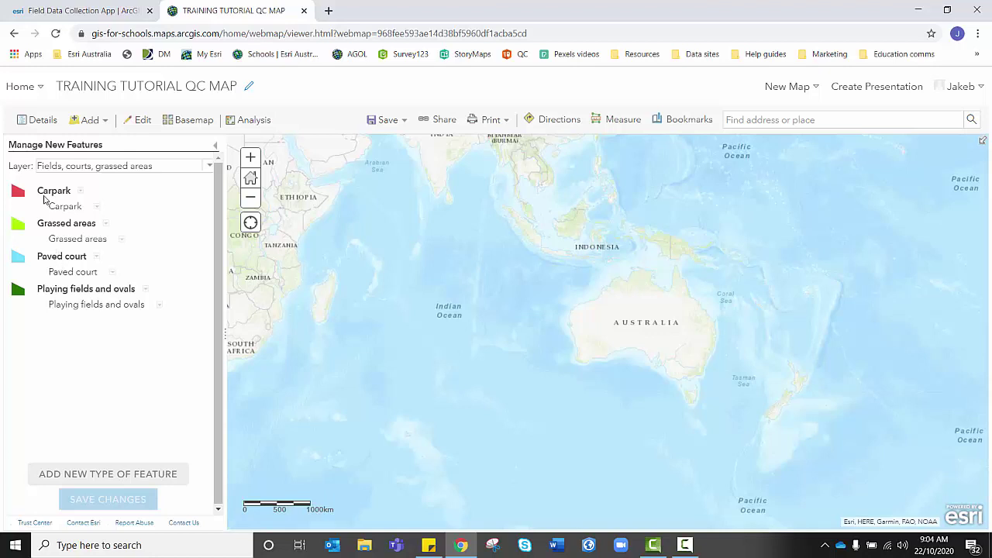
Step: Style the Paths layer by its Paths field as unique types
left_click(39, 122)
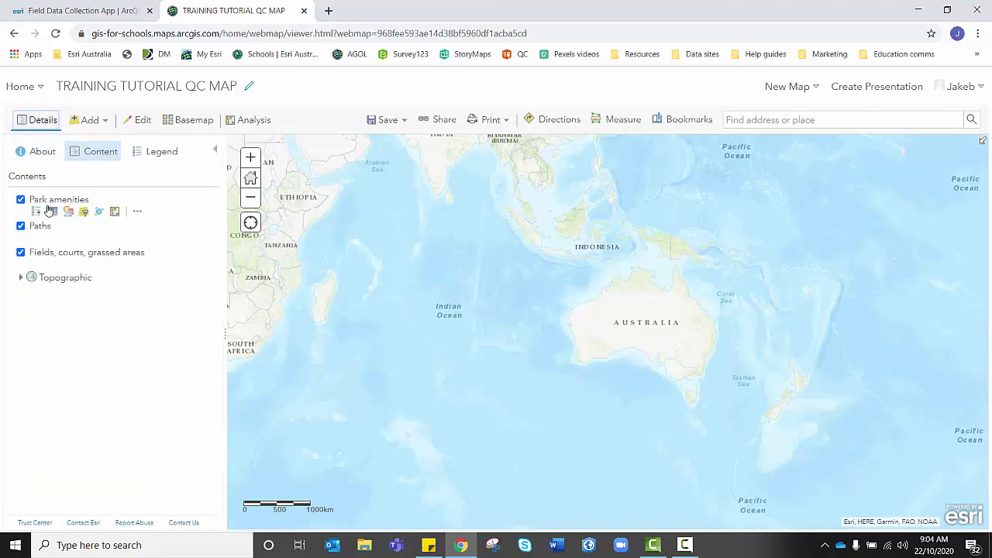
left_click(68, 238)
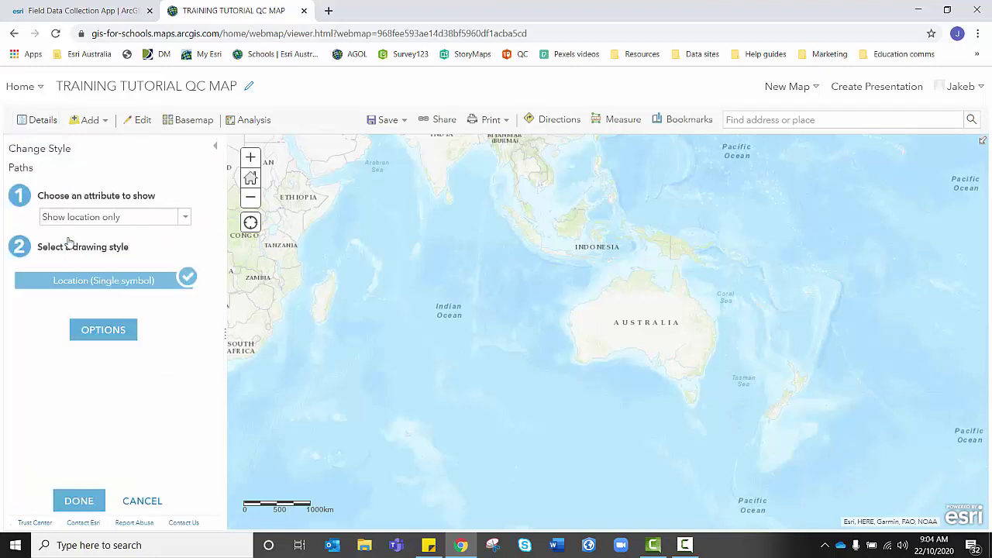
left_click(90, 219)
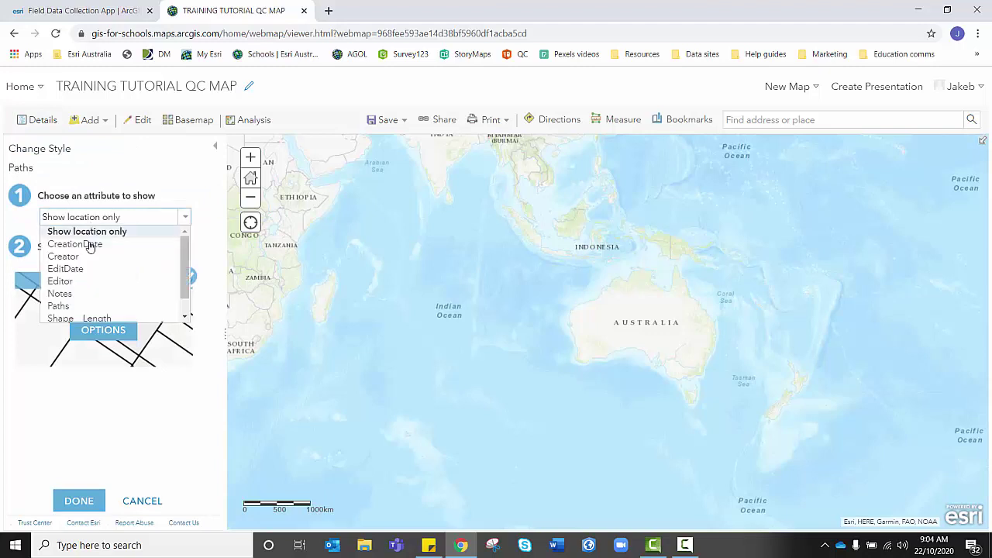
scroll(89, 283, "down", 1)
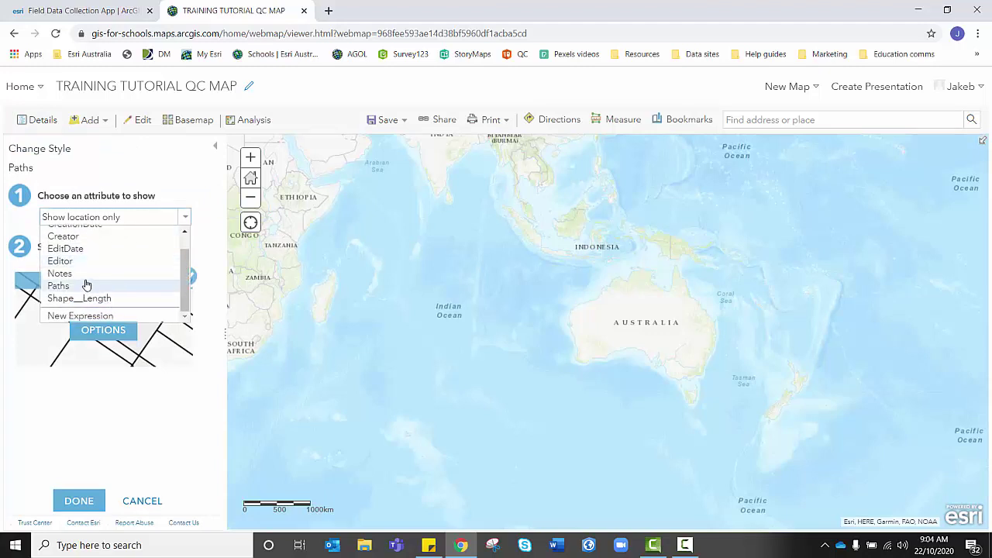
left_click(57, 286)
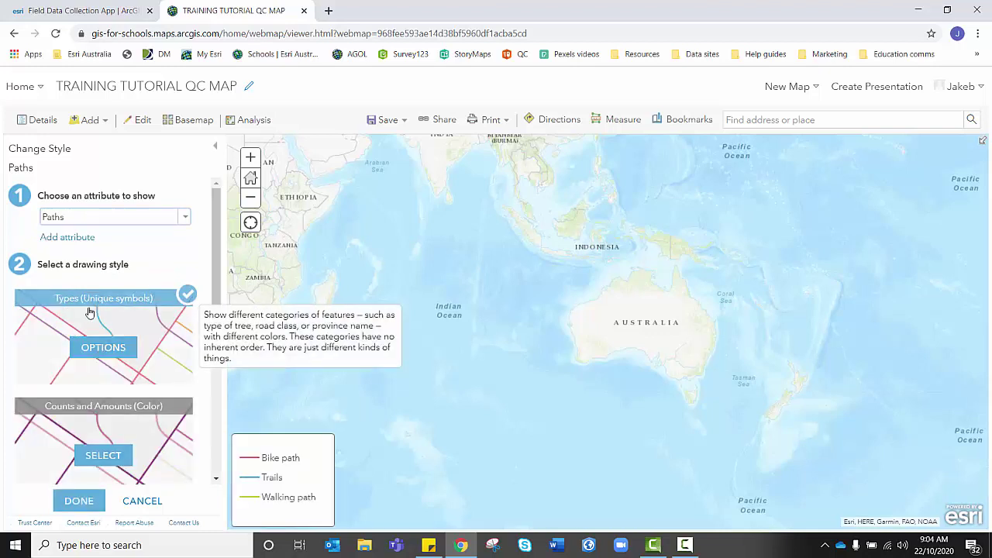
left_click(111, 349)
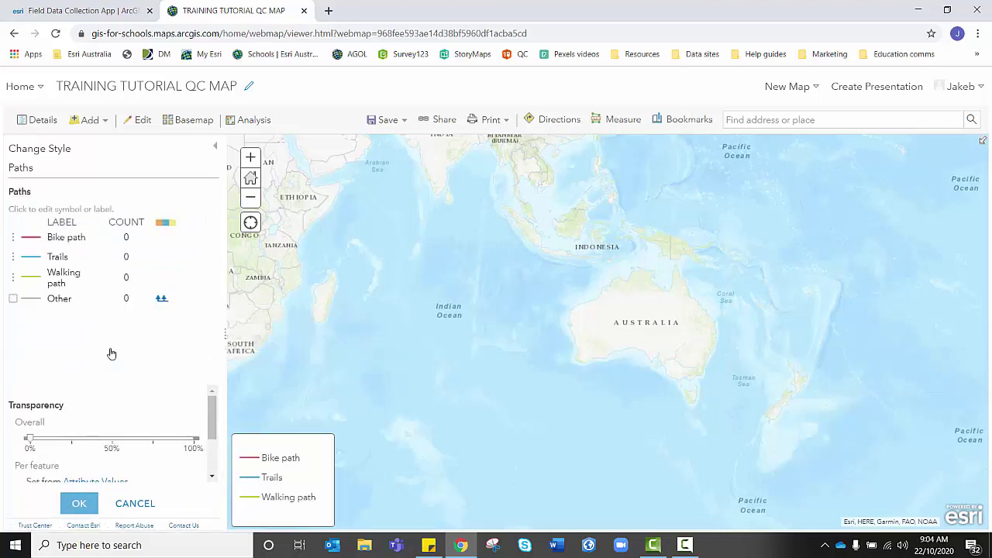
Step: Recolour Walking path orange and Bike path purple (#A900E6), then confirm the symbols
left_click(36, 280)
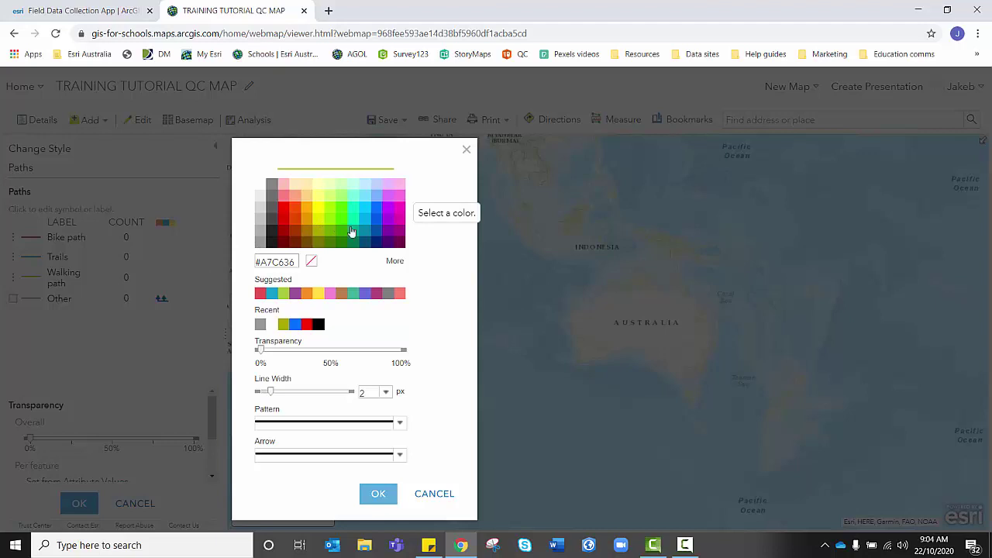
left_click(307, 225)
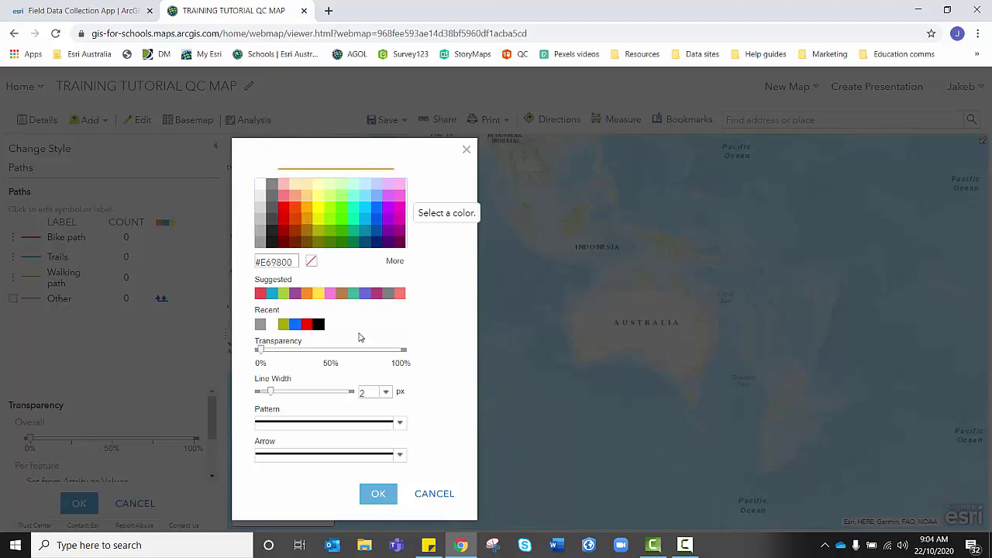
left_click(380, 493)
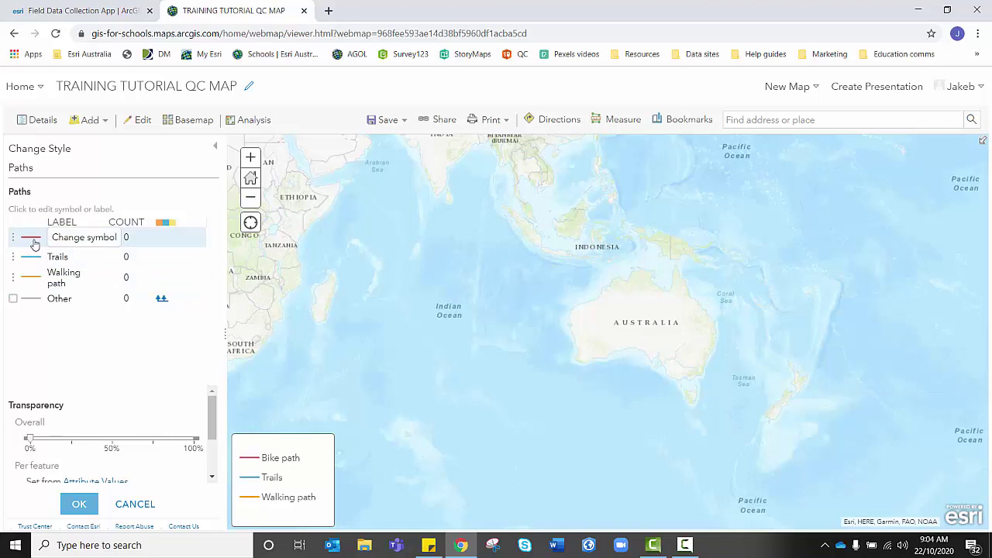
left_click(31, 239)
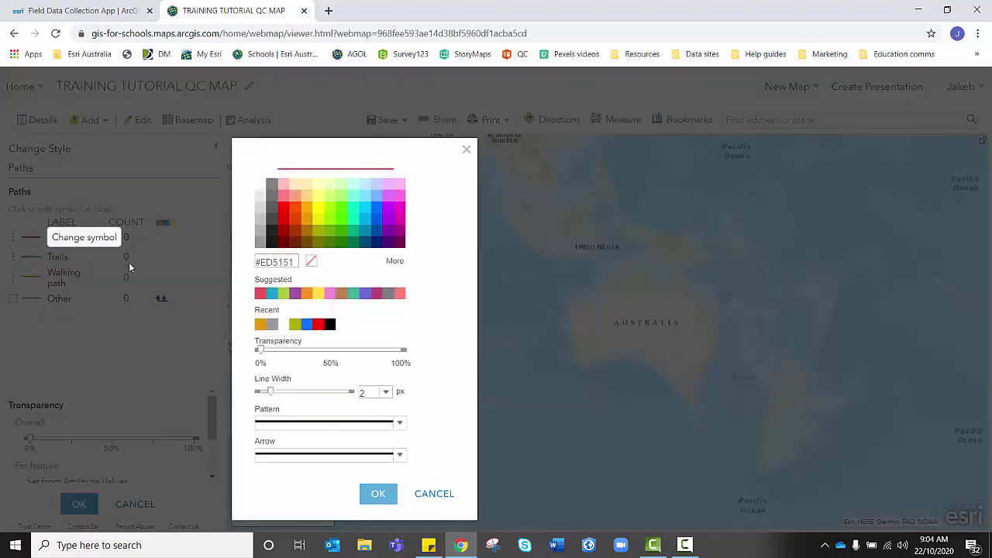
left_click(391, 226)
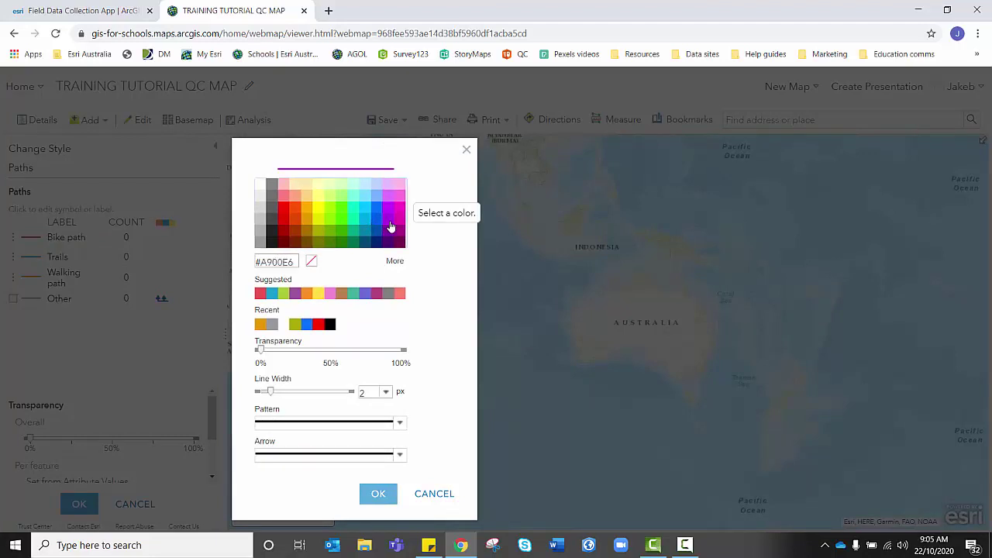
left_click(378, 493)
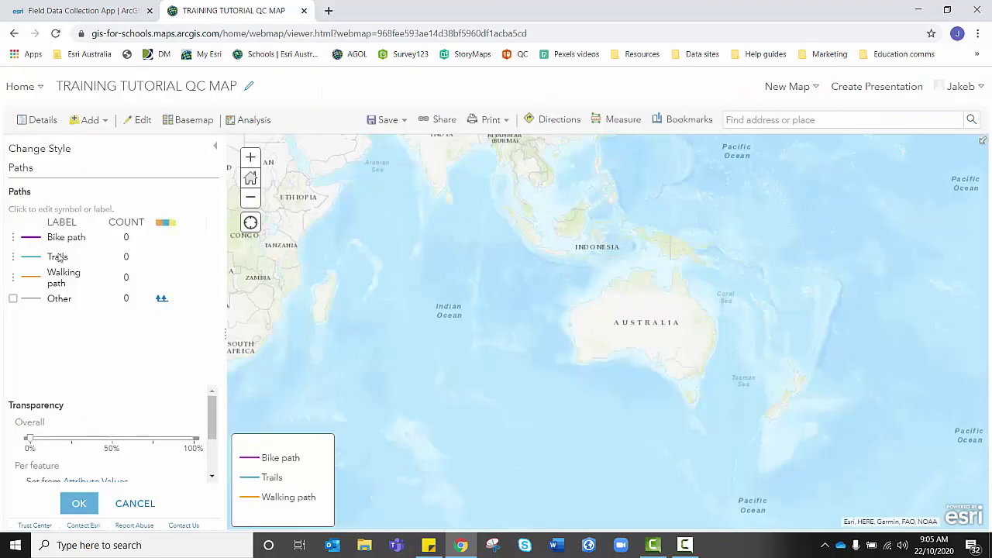
left_click(79, 504)
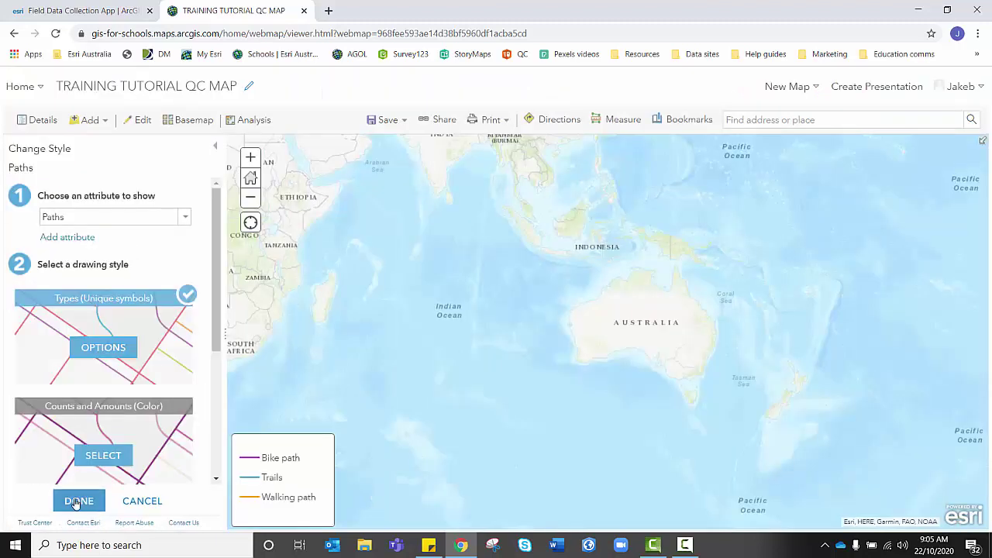
Step: Save the Paths layer's Bike path, Trails and Walking path feature templates
left_click(76, 501)
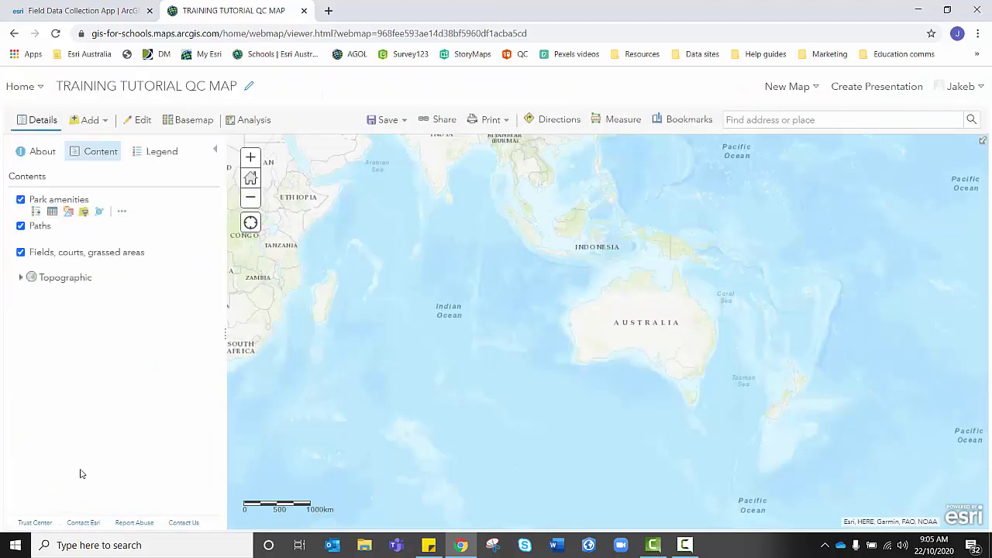
left_click(140, 120)
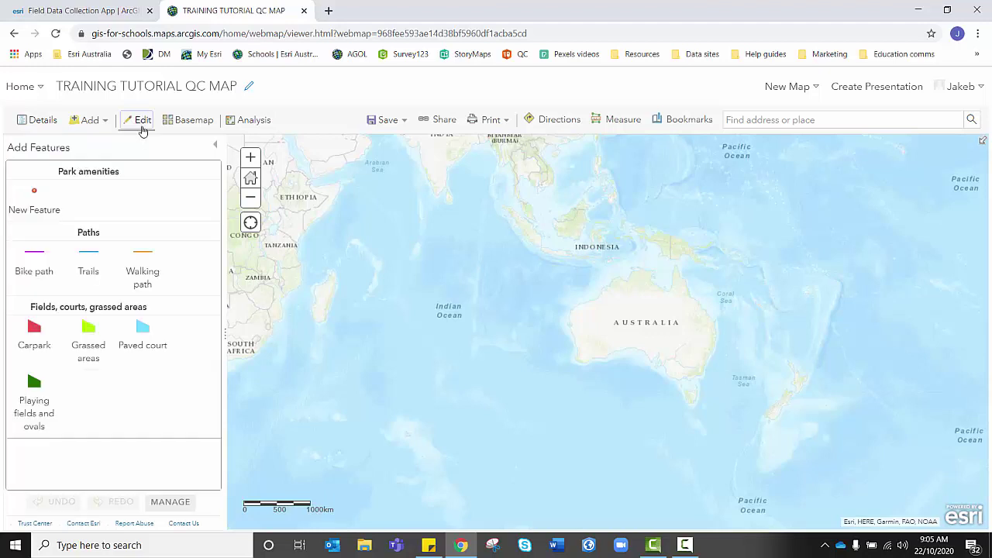
left_click(165, 504)
left_click(76, 166)
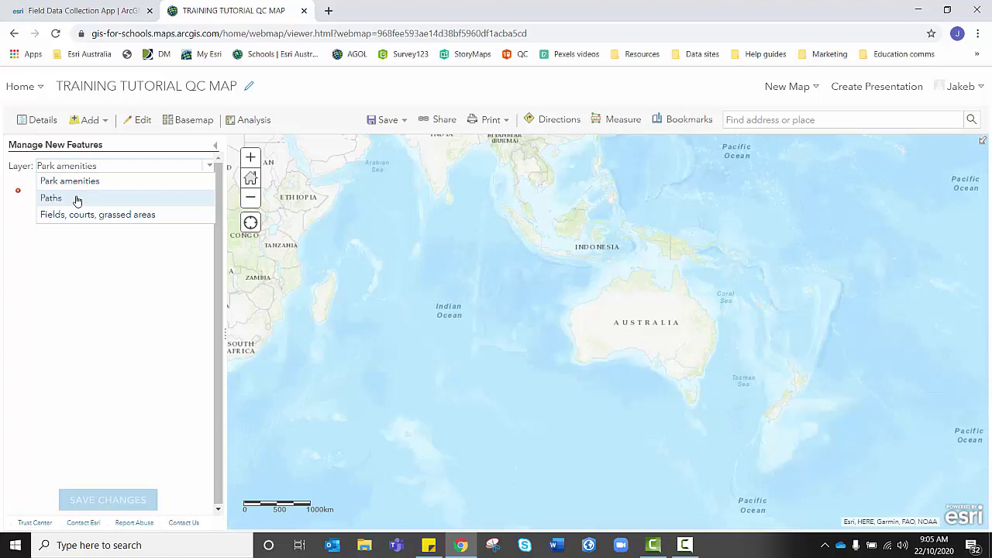
left_click(75, 199)
left_click(108, 500)
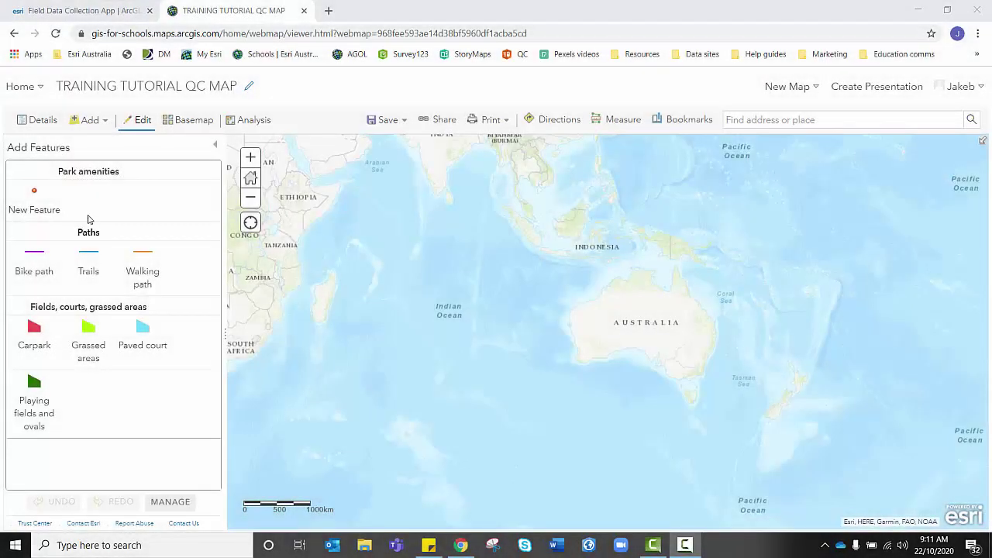
Step: Style the Park amenities layer by its Park amenities field as Types (Unique symbols), then open its options
left_click(41, 126)
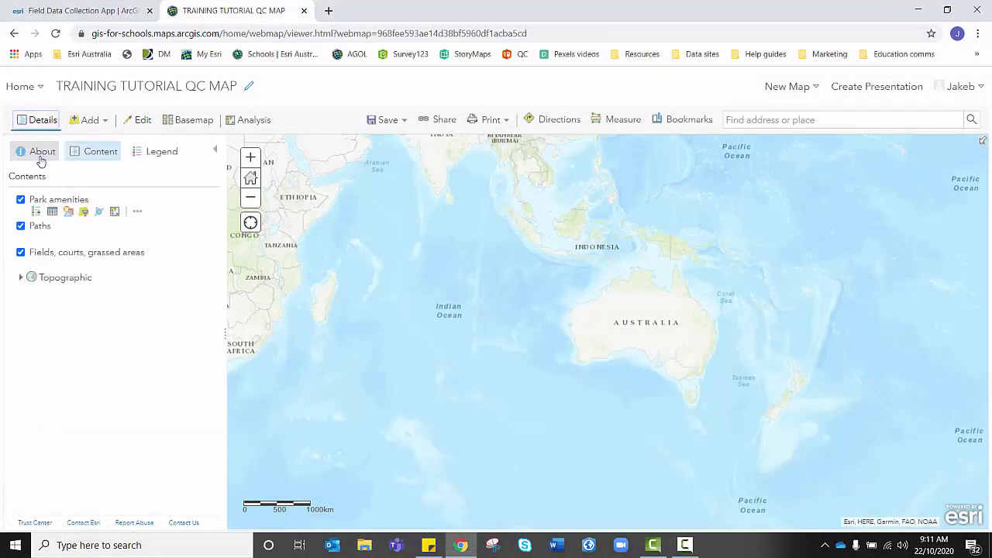
left_click(71, 215)
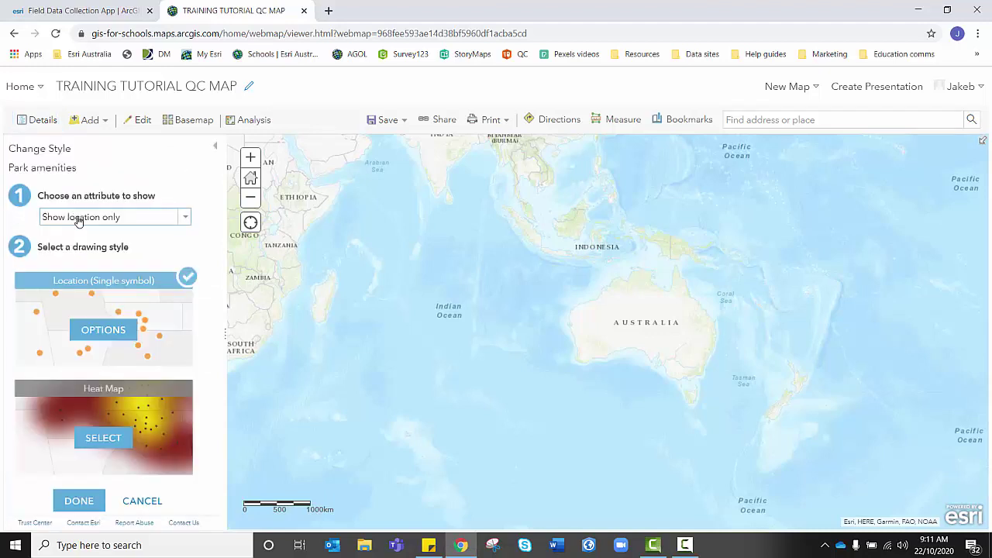
left_click(78, 219)
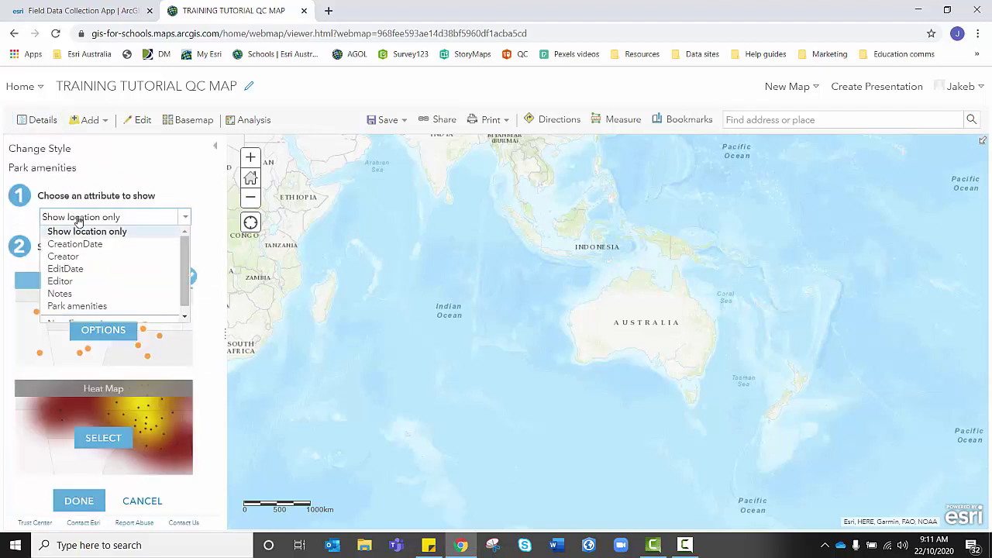
left_click(72, 306)
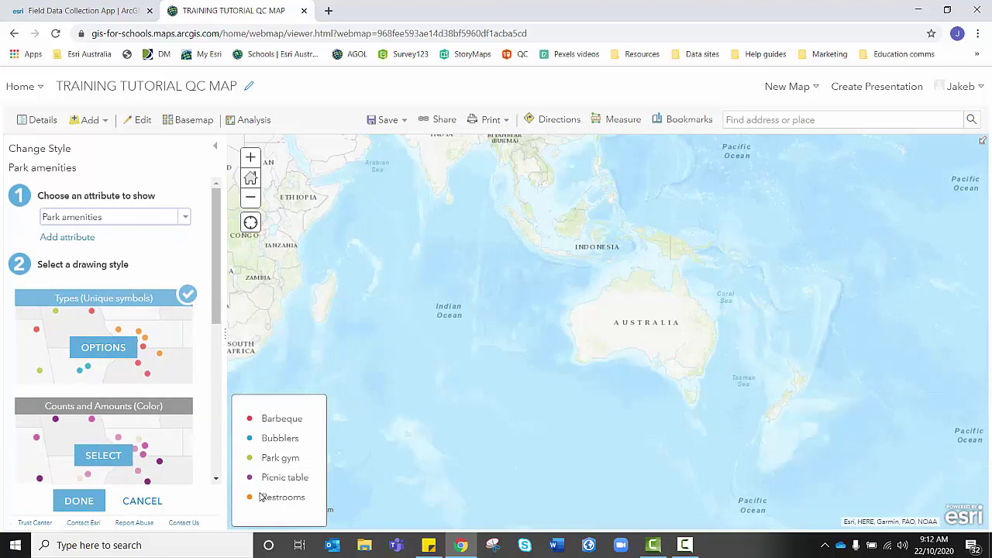
left_click(107, 354)
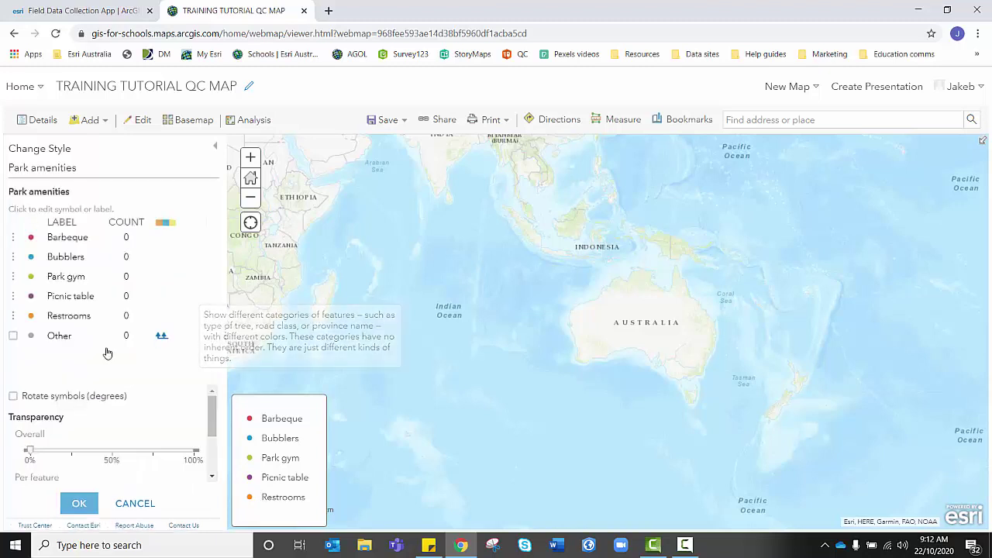
Step: Replace the Barbeque dot with the brown Government-category barbeque icon at symbol size 20
left_click(31, 239)
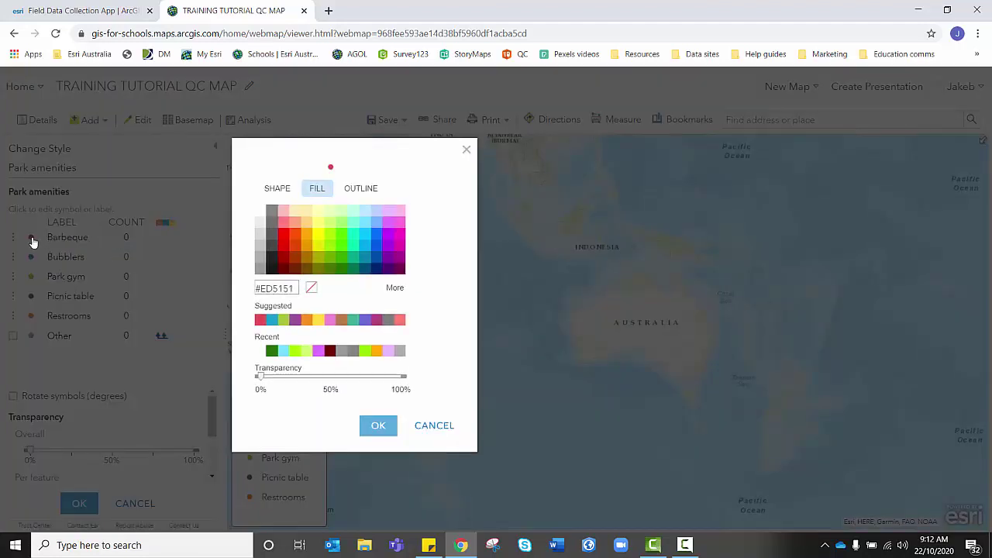
left_click(278, 190)
left_click(399, 218)
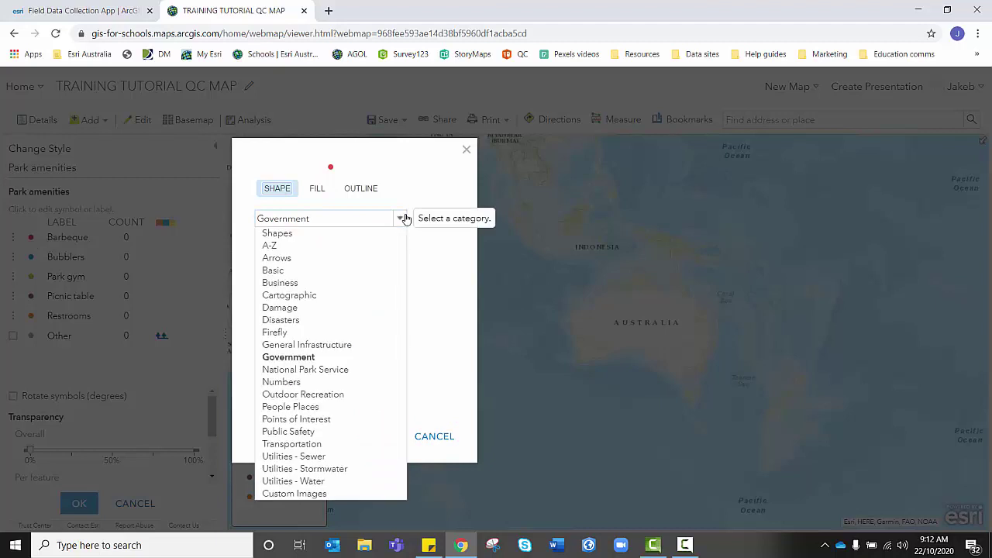
left_click(308, 362)
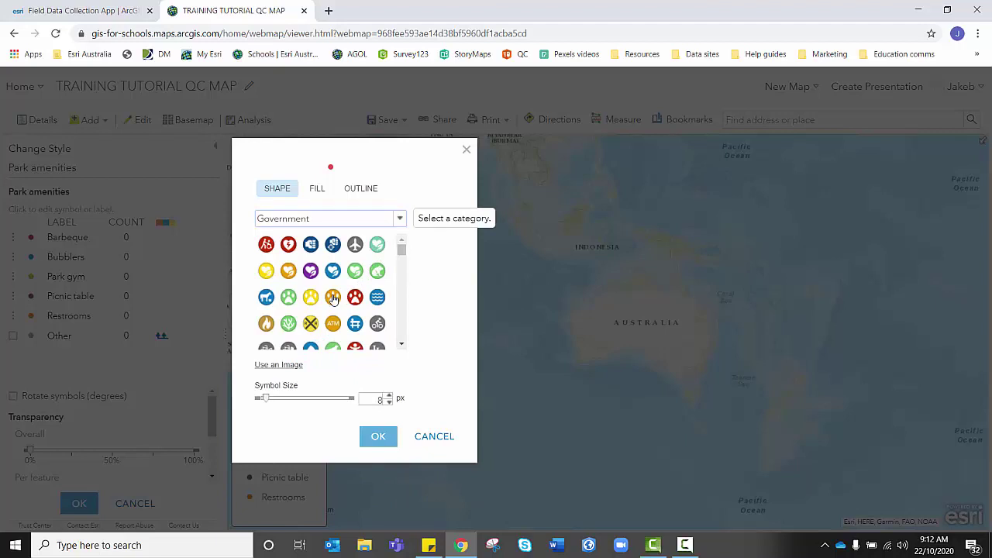
scroll(333, 299, "down", 5)
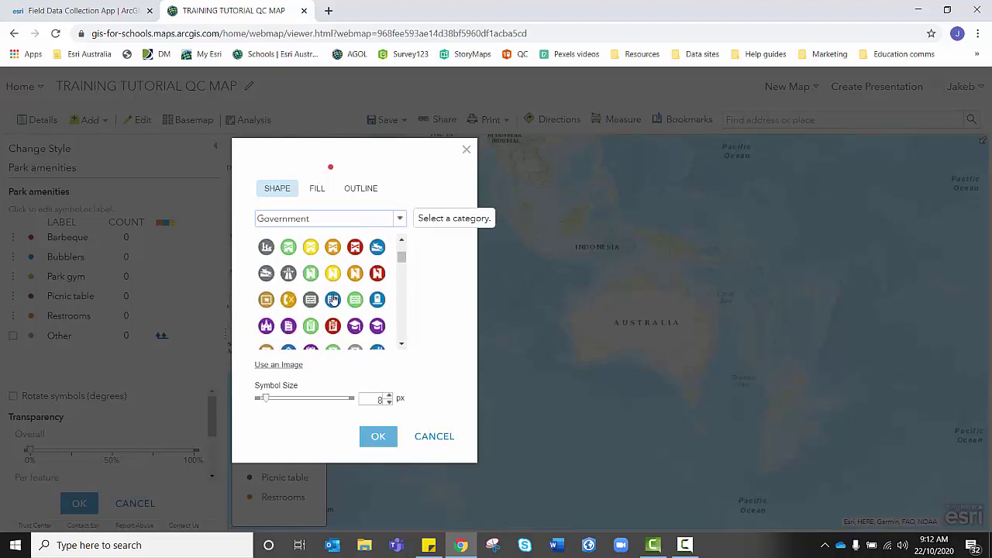
scroll(334, 299, "down", 4)
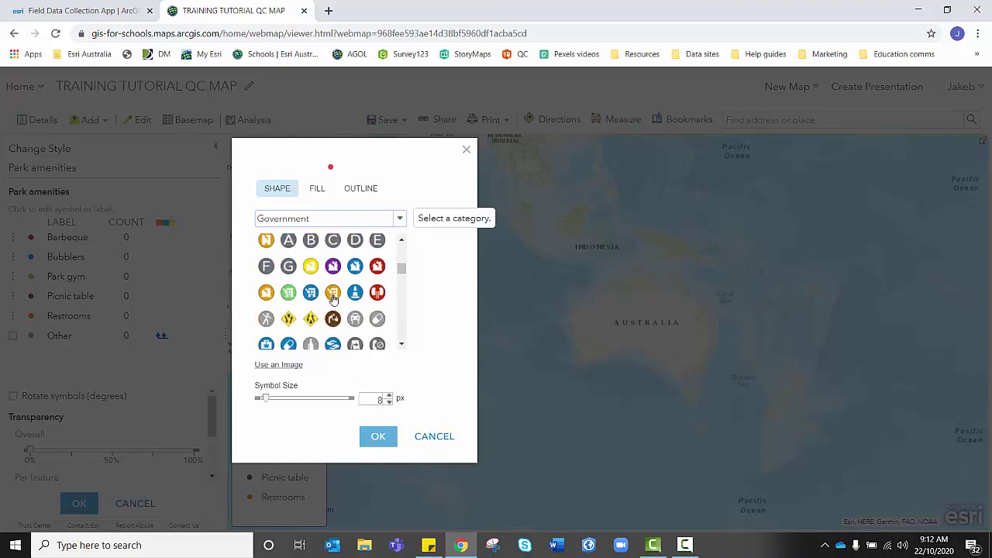
scroll(334, 299, "down", 2)
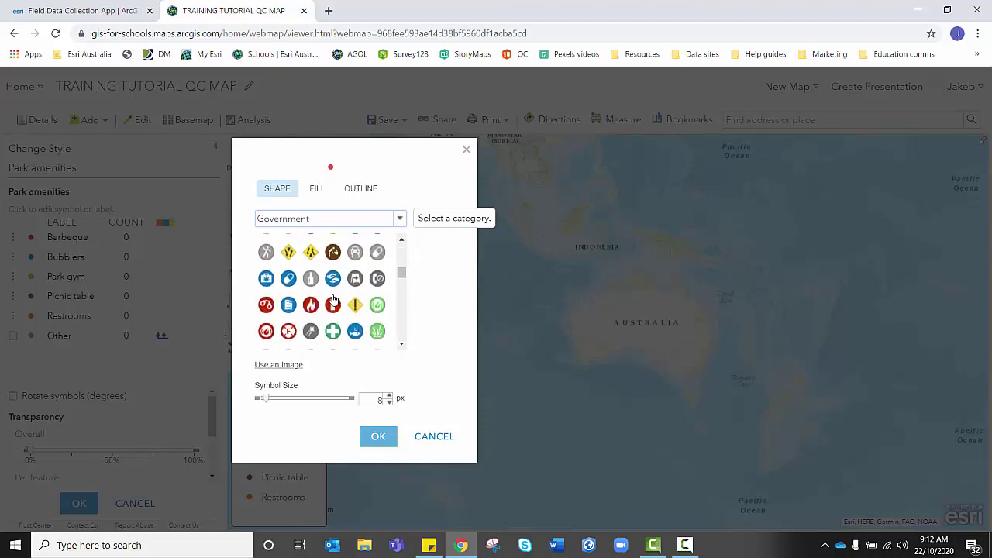
scroll(333, 299, "down", 2)
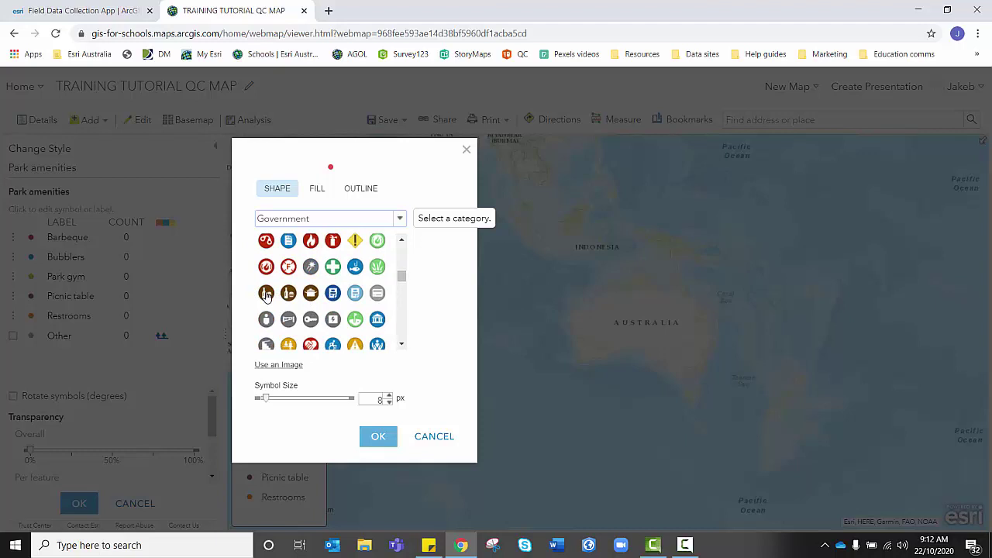
left_click(266, 294)
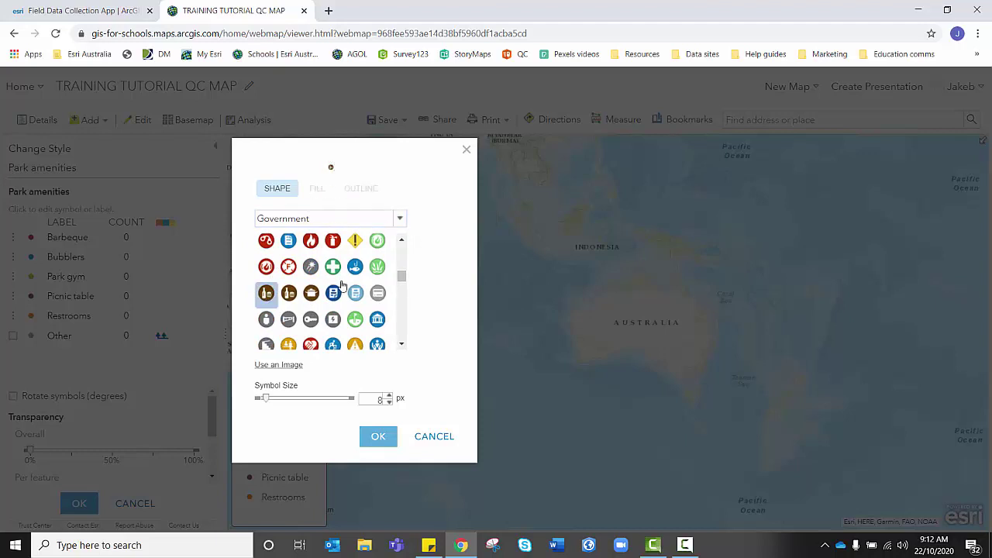
double_click(378, 398)
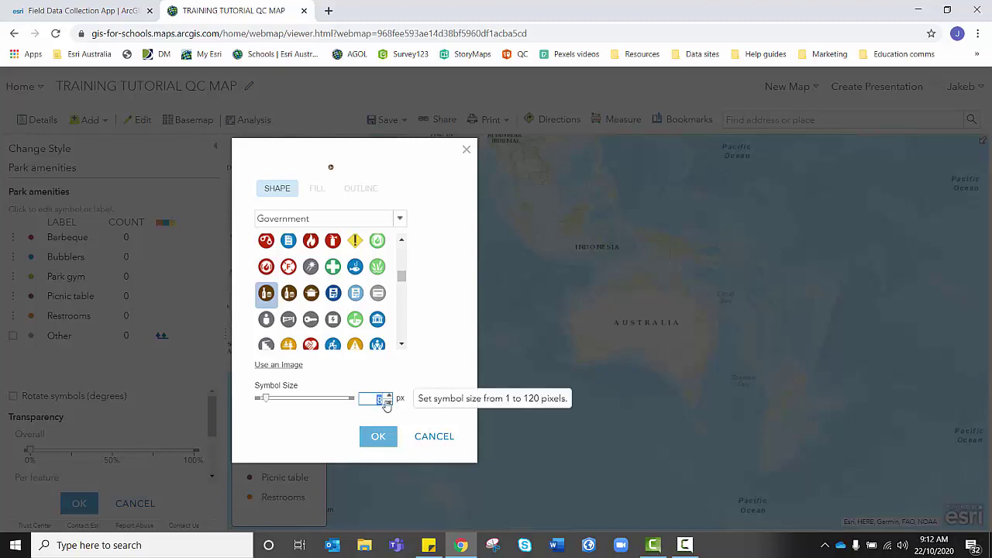
type("20")
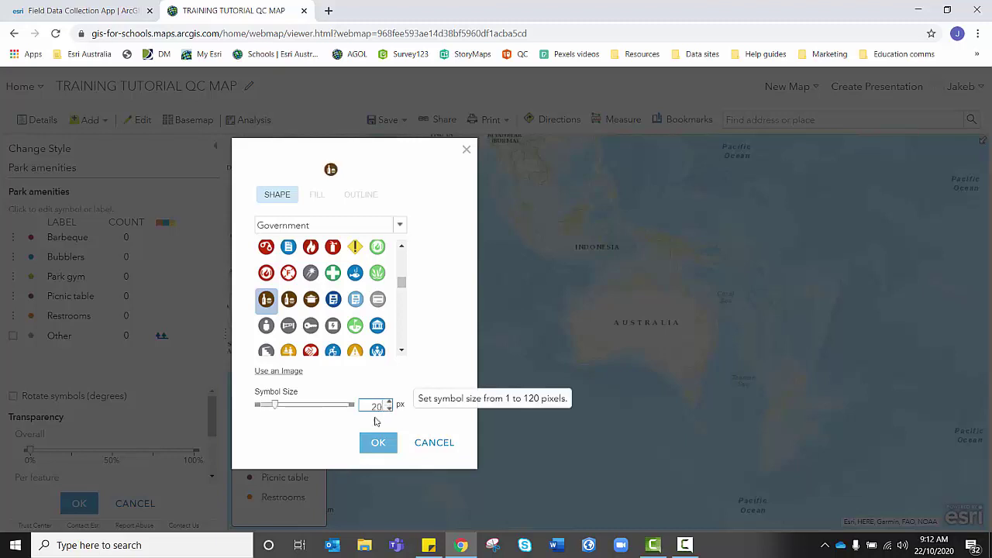
left_click(374, 449)
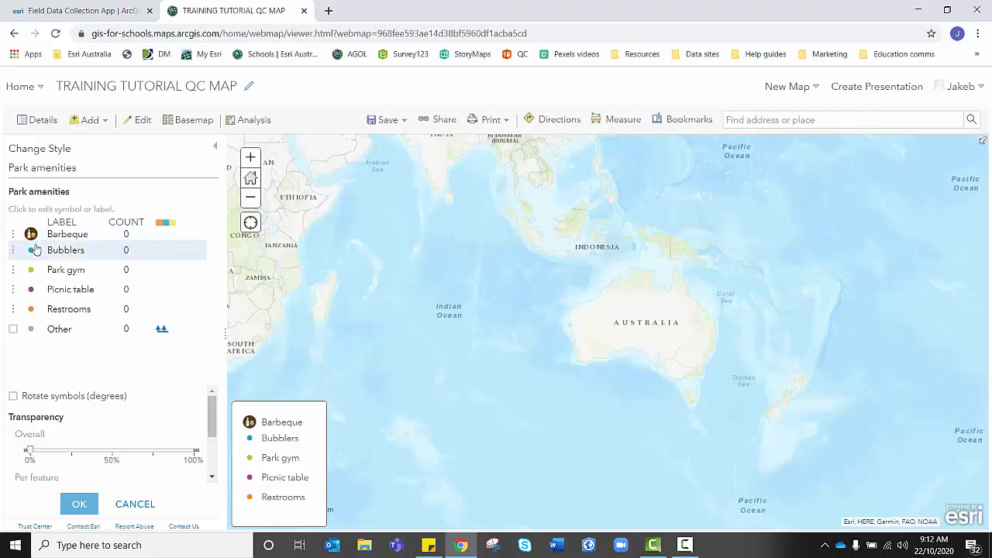
Step: Give Bubblers the blue water-drop Government icon at symbol size 20
left_click(32, 250)
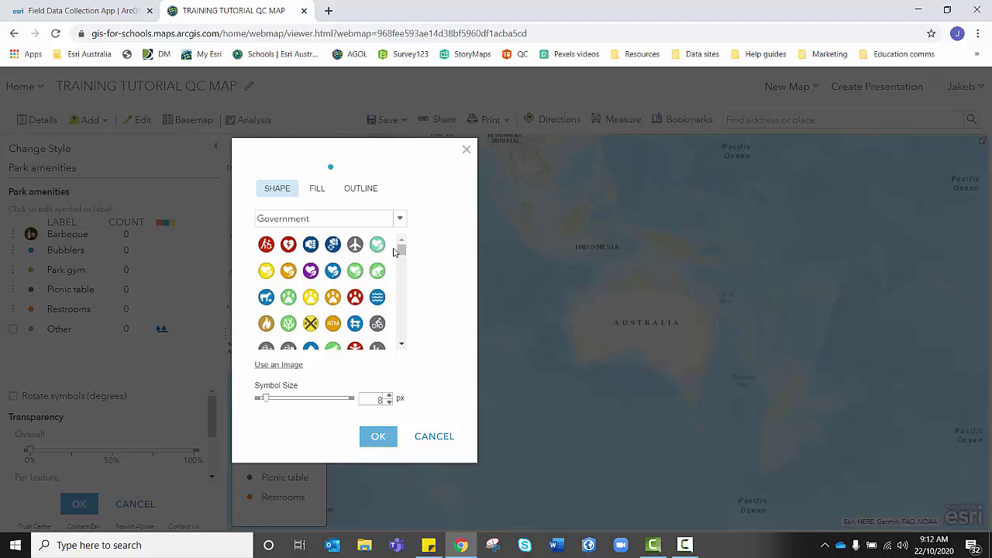
left_click_drag(402, 256, 397, 292)
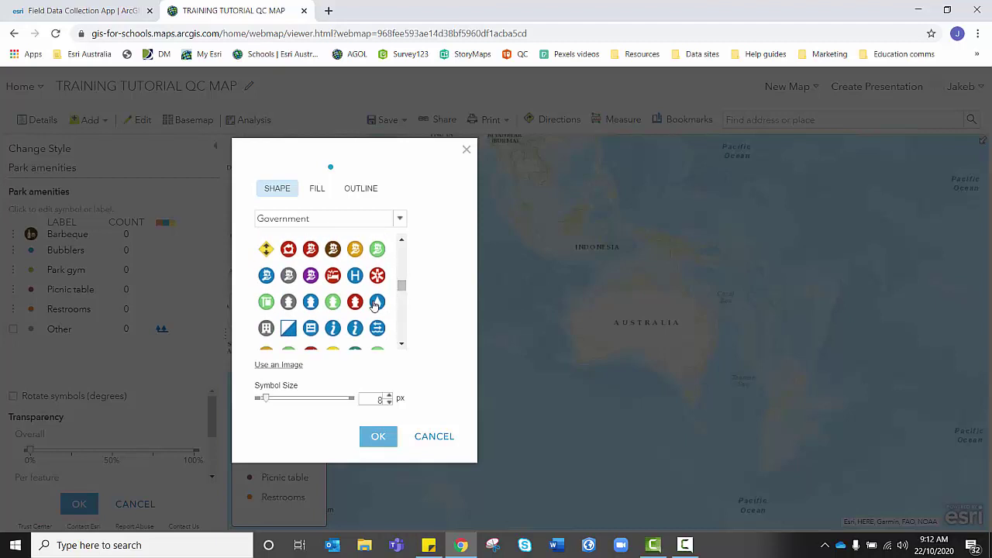
left_click(377, 302)
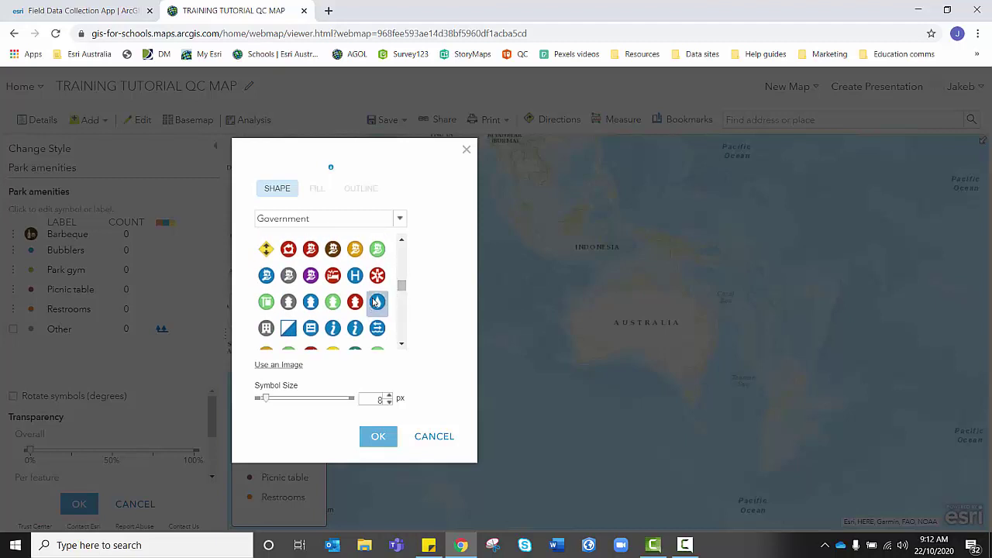
double_click(370, 399)
type("20")
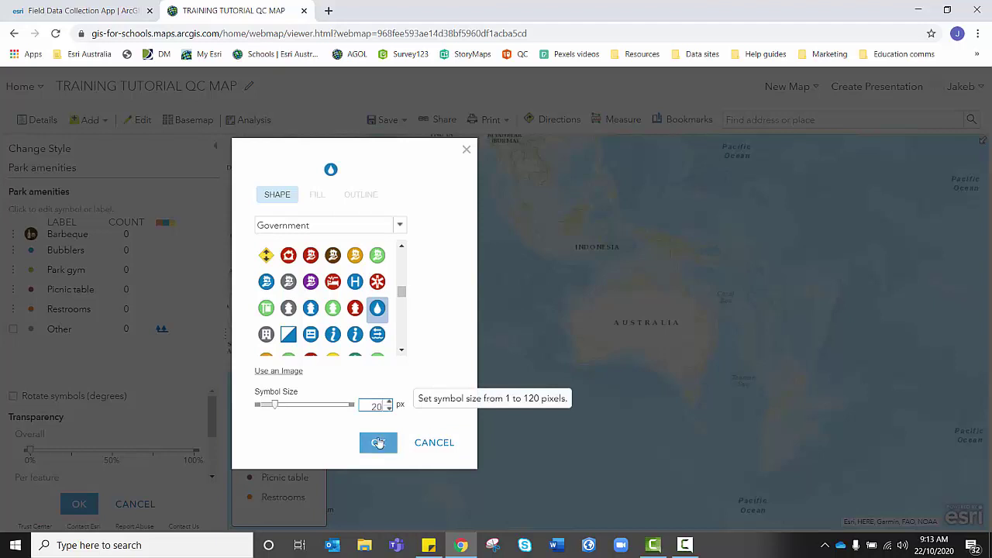
left_click(379, 437)
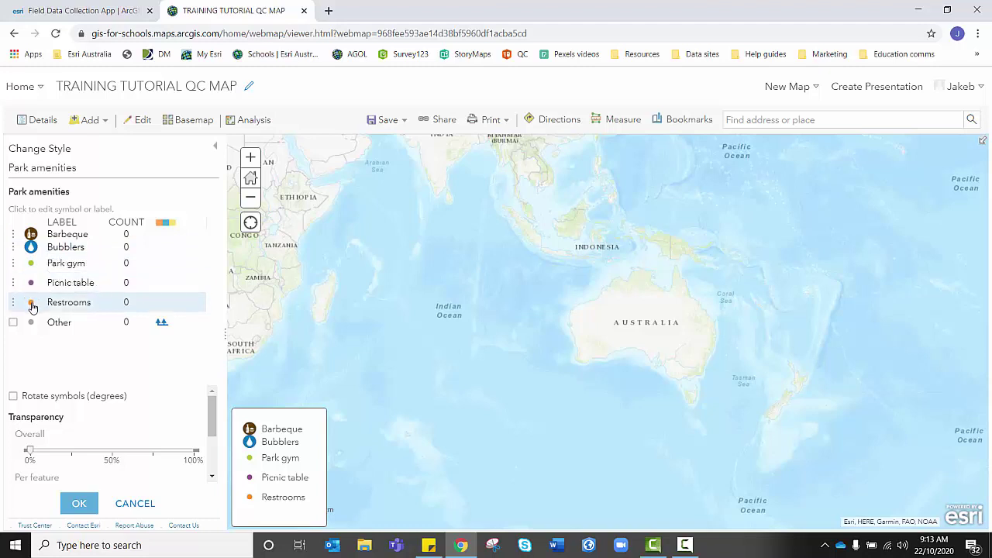
Step: Open the Park gym symbol and switch its symbol category to Government
left_click(31, 263)
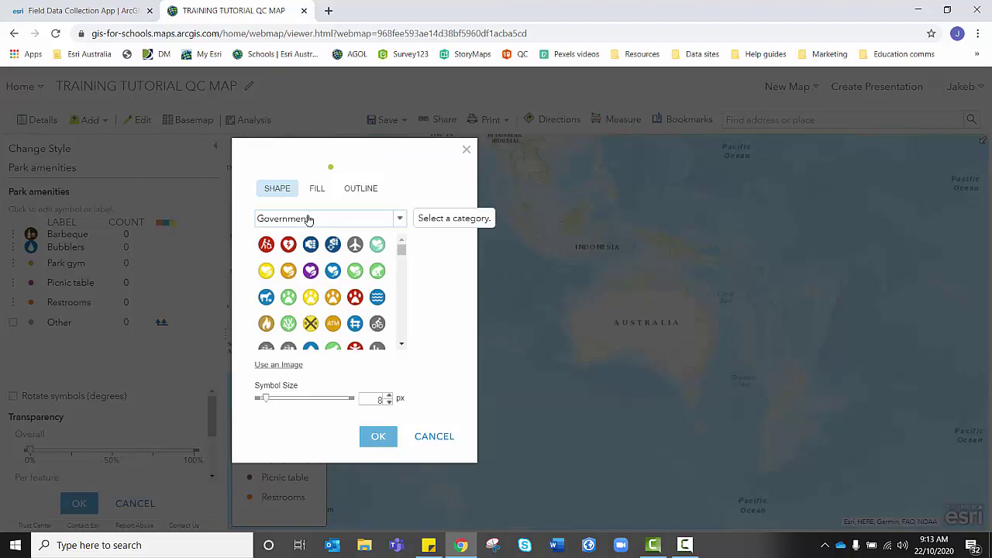
left_click(308, 219)
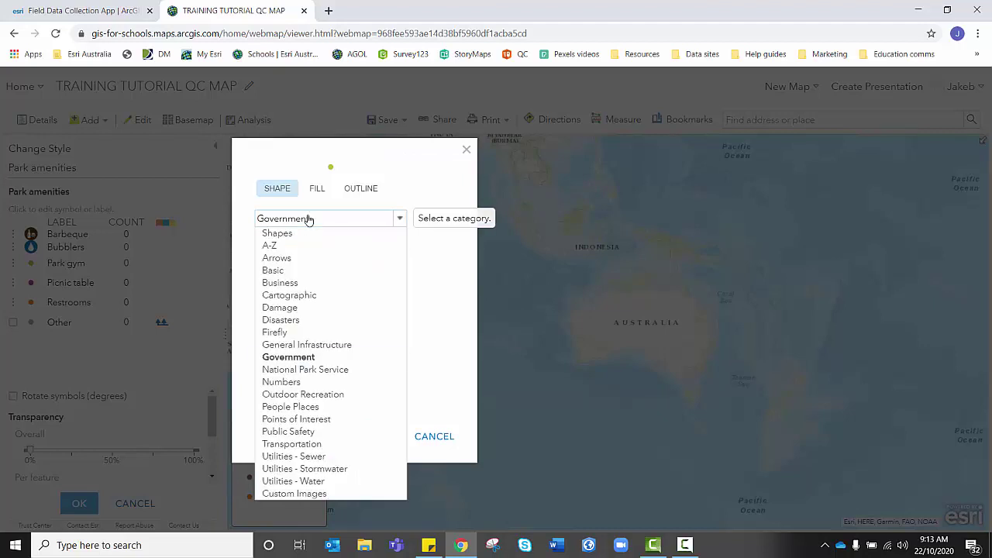
left_click(289, 358)
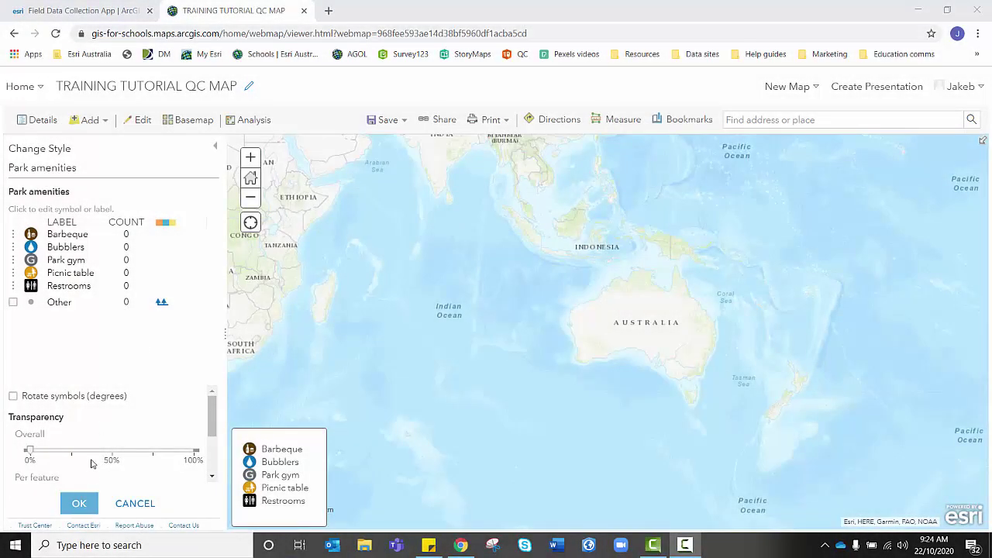
Step: Apply the amenity icon styling, then save the updated Park amenities feature templates
left_click(88, 502)
left_click(89, 500)
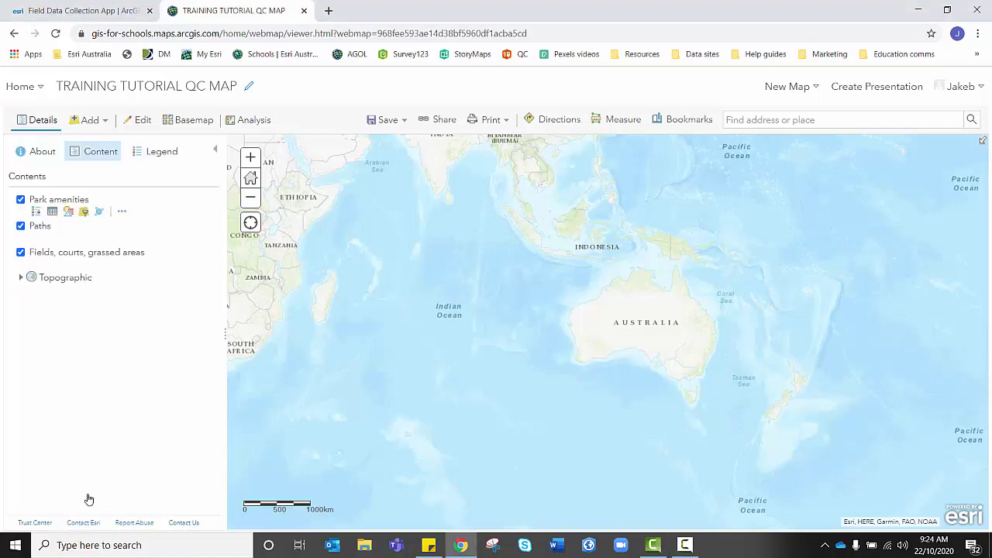
left_click(136, 123)
left_click(167, 500)
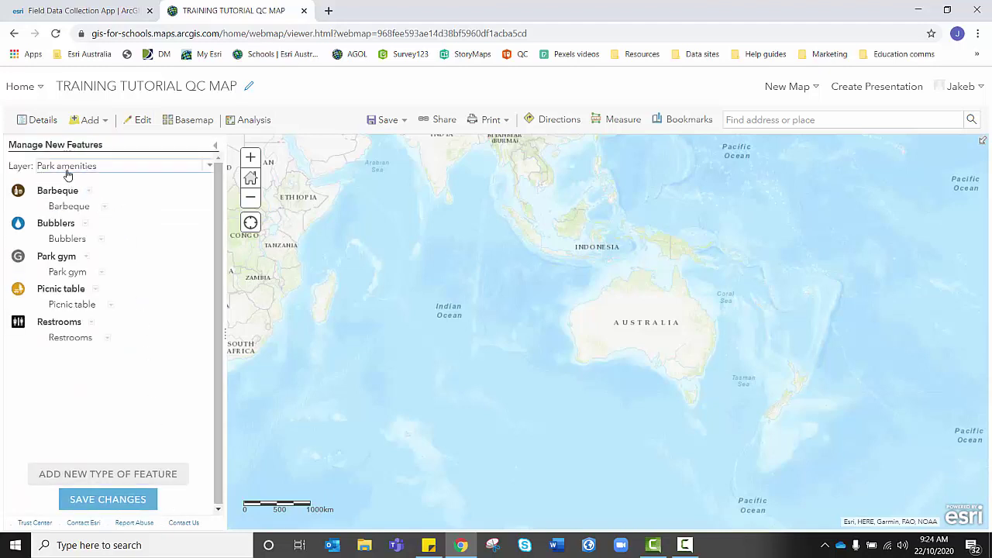
left_click(116, 505)
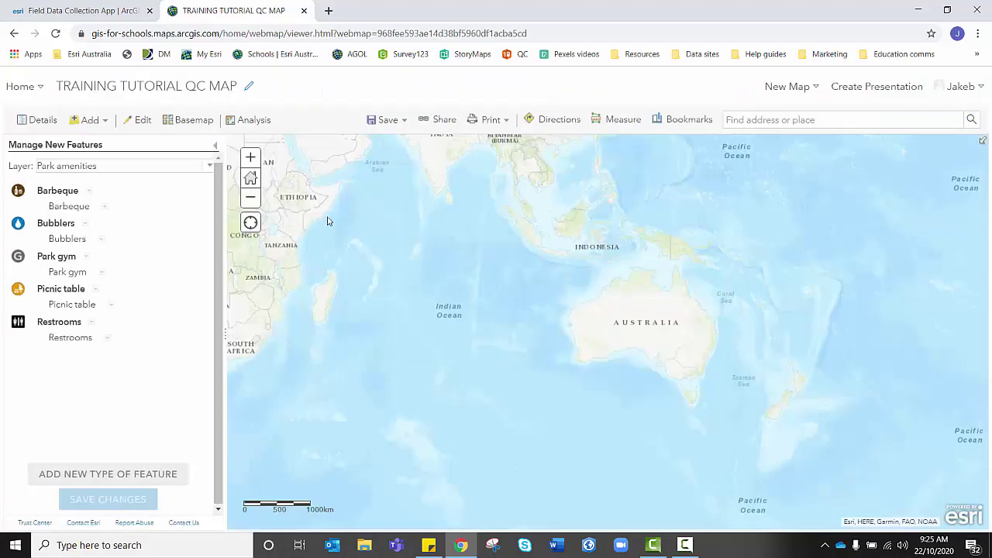
Step: Save the TRAINING TUTORIAL QC MAP web map
left_click(382, 122)
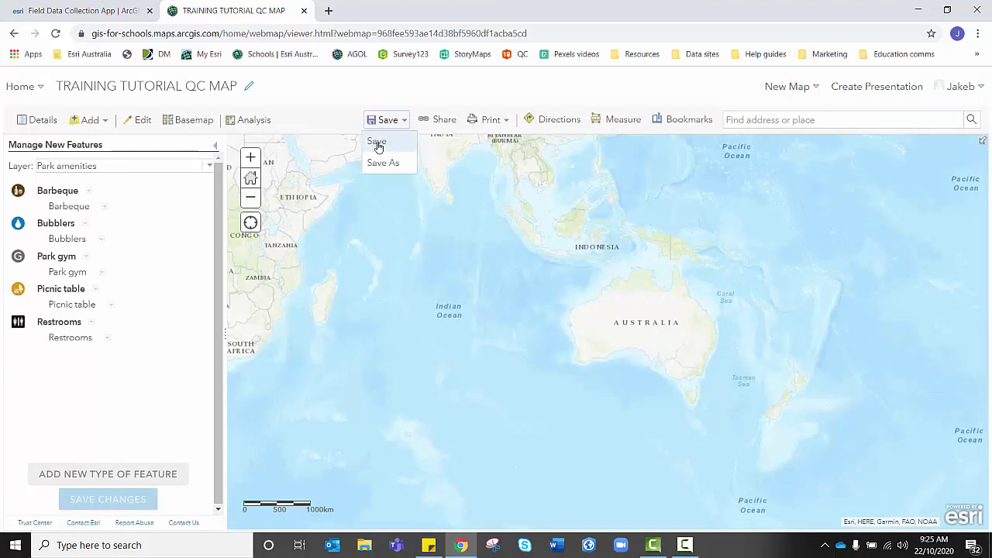
left_click(377, 144)
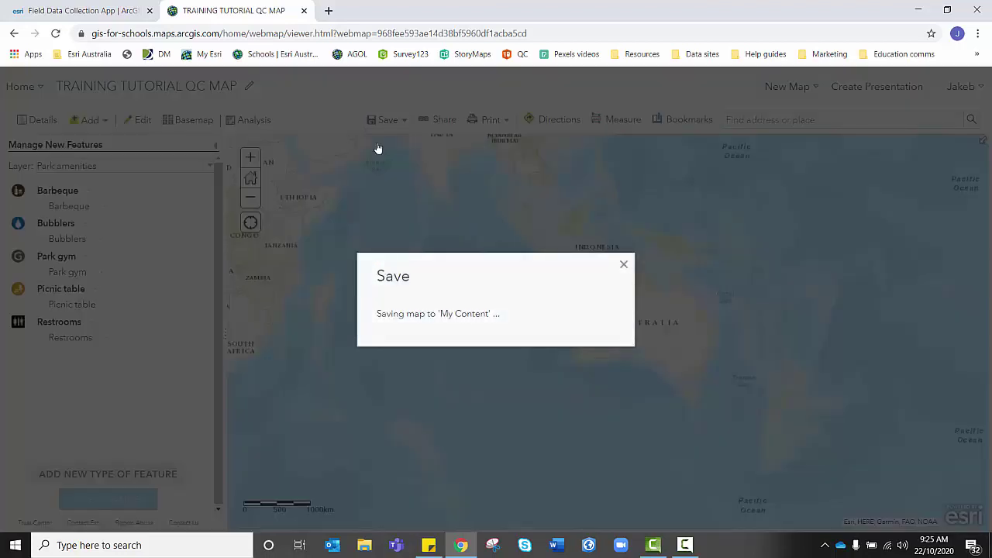